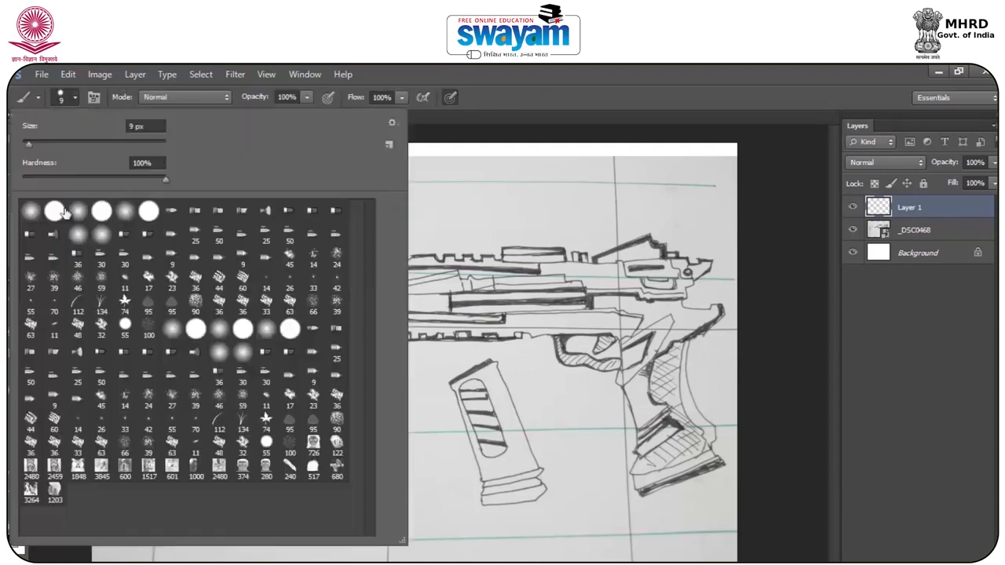
Choose the 9 px hard round brush, try it with a freehand stroke, and undo the stroke
double_click(52, 205)
left_click_drag(151, 186, 250, 254)
key("ctrl+z")
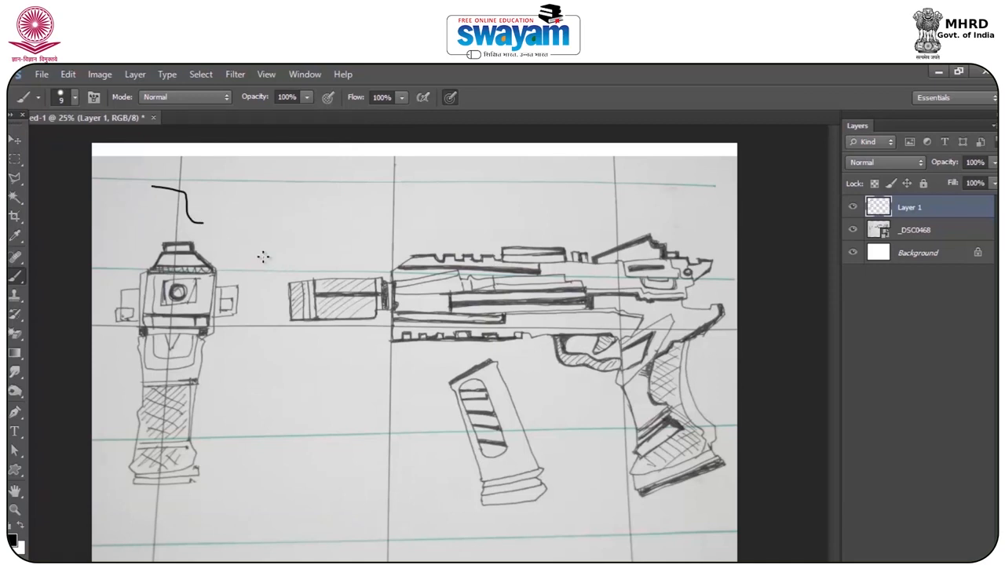
key("ctrl+alt+z")
Outline the gun's front barrel block on Layer 1 with four straight black brush lines over the sketch
scroll(377, 263, "up", 7)
scroll(259, 305, "up", 8)
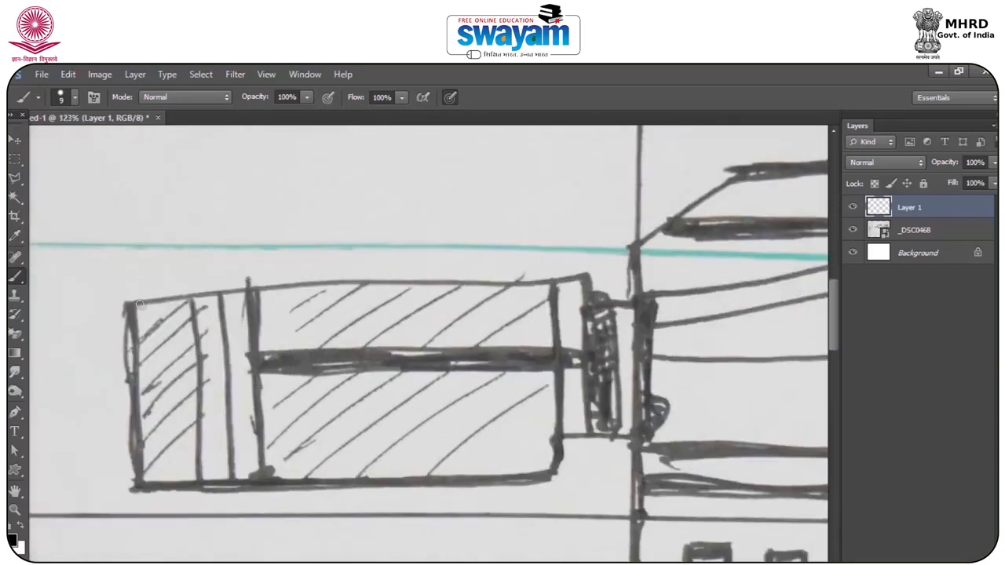
left_click(557, 290, "shift")
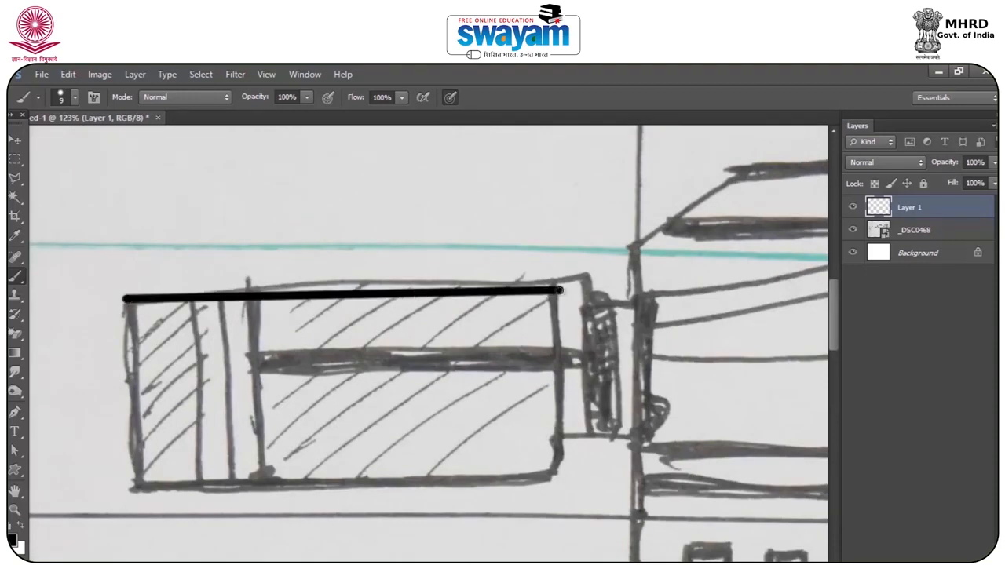
left_click(555, 475, "shift")
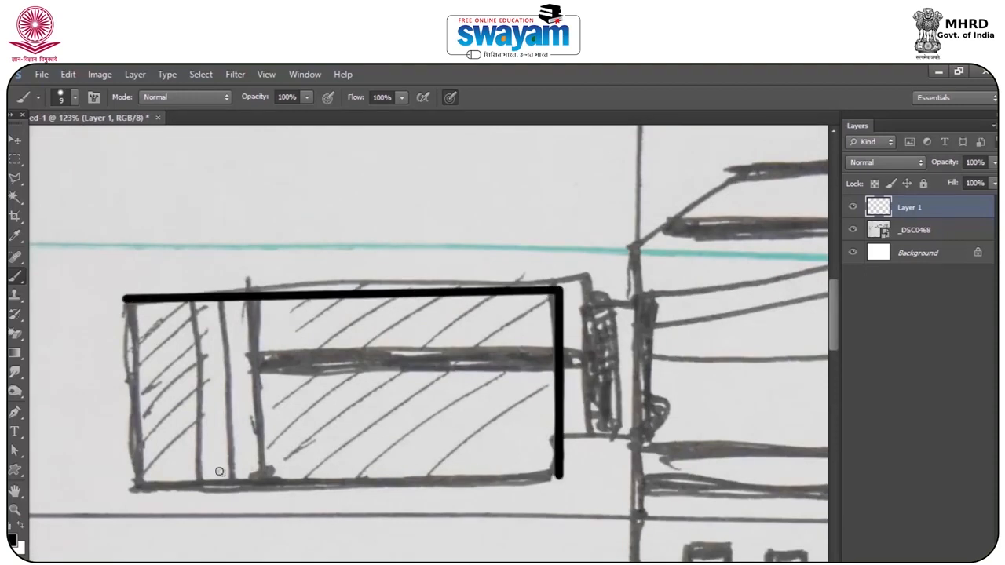
left_click(134, 488, "shift")
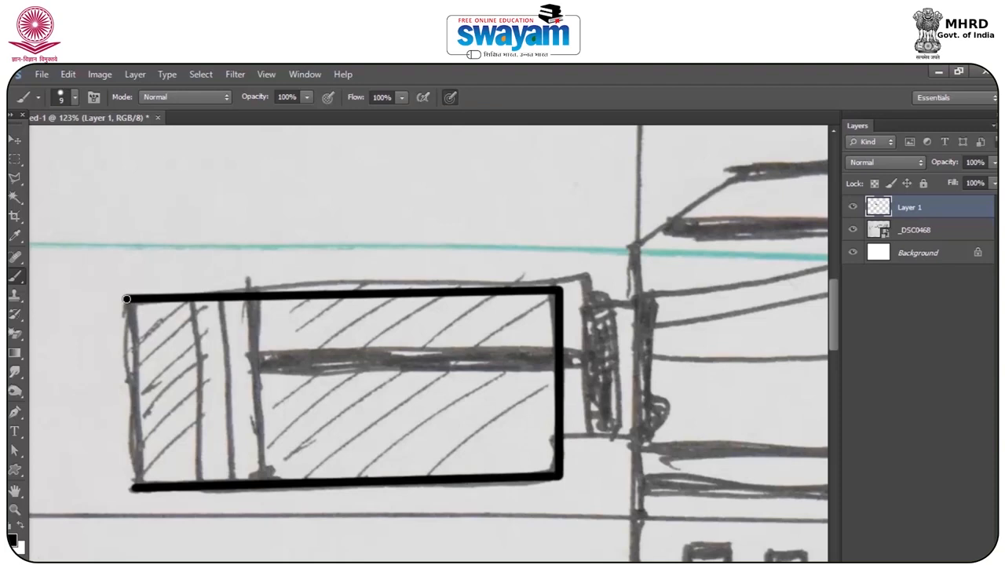
left_click(127, 300, "shift")
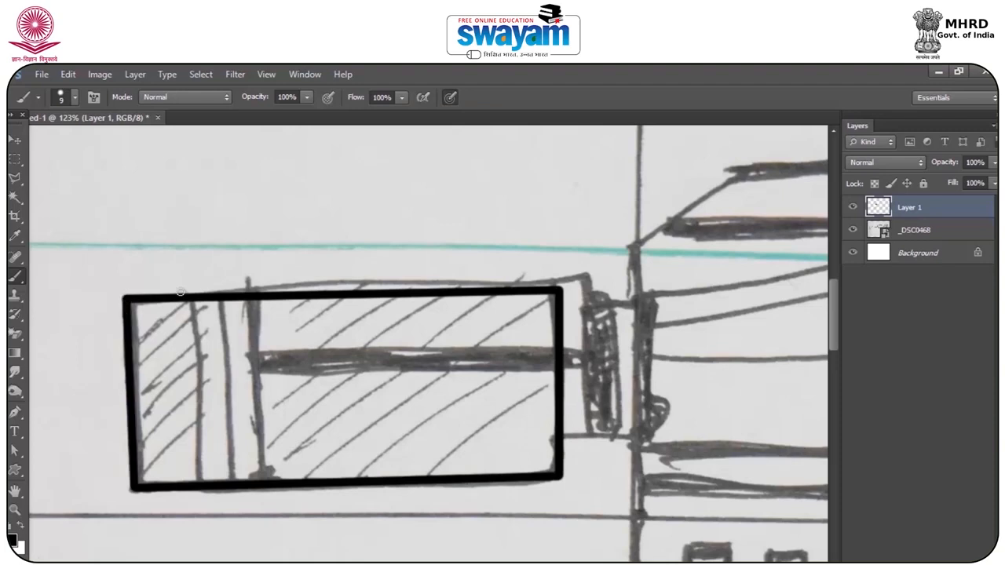
Trace the three upright dividers and the two lengthwise groove lines inside the barrel block with straight brush lines
left_click(206, 483, "shift")
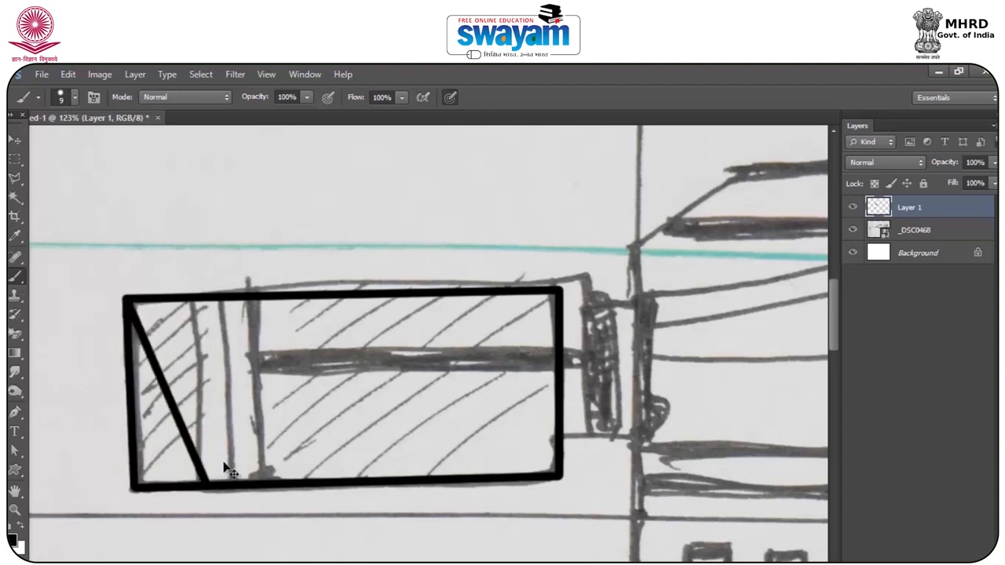
key("ctrl+z")
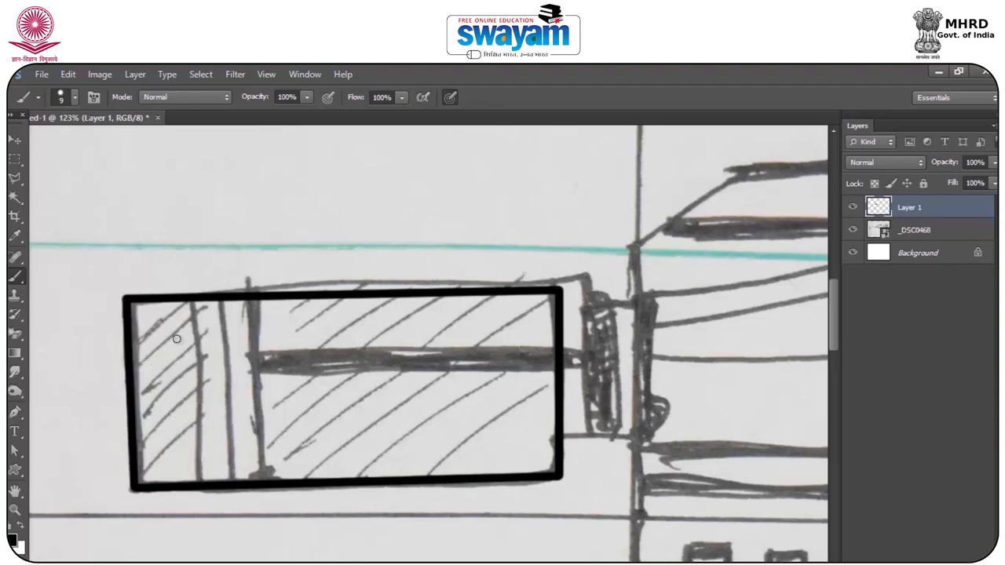
left_click(201, 483, "shift")
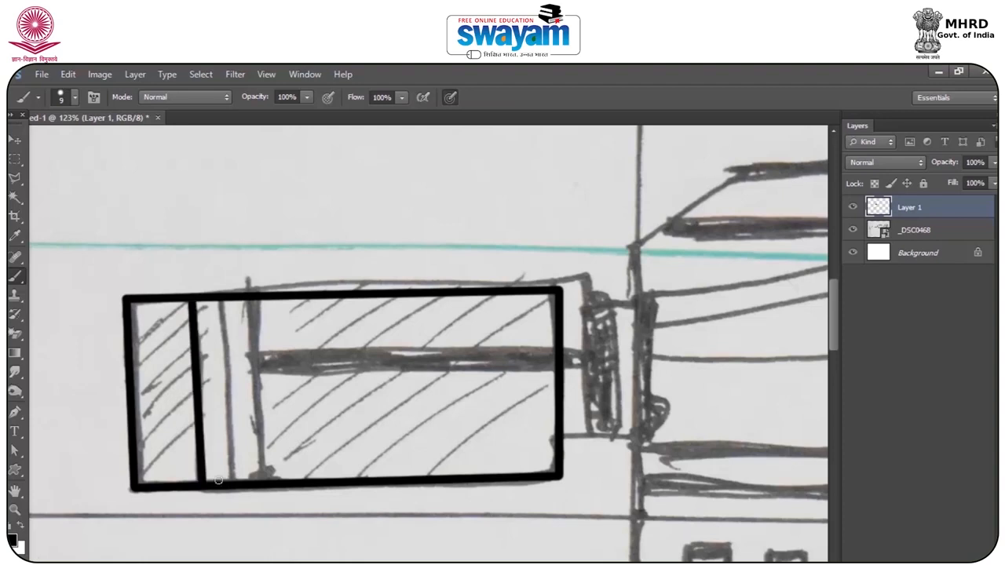
left_click(222, 300, "shift")
left_click(263, 482, "shift")
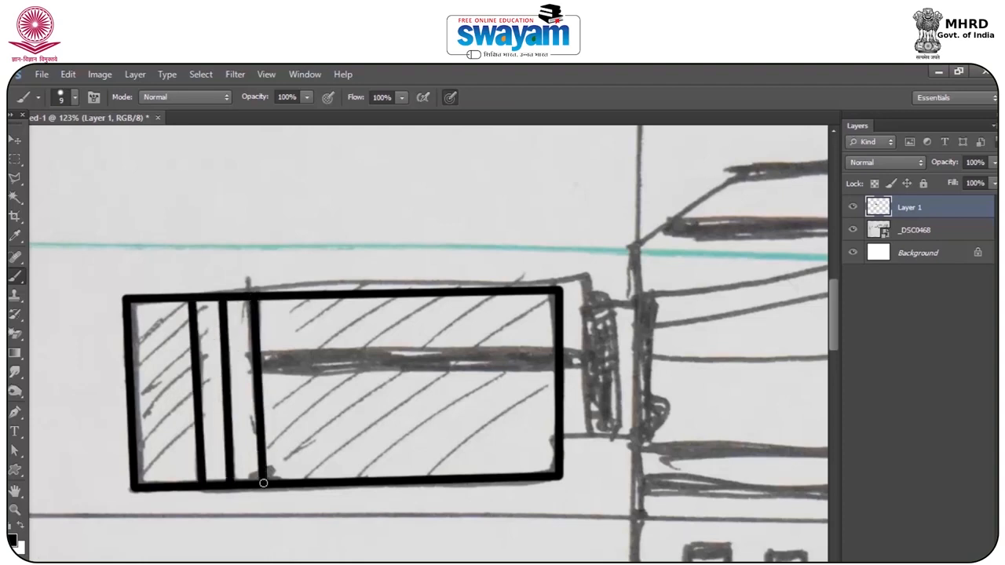
left_click(555, 346, "shift")
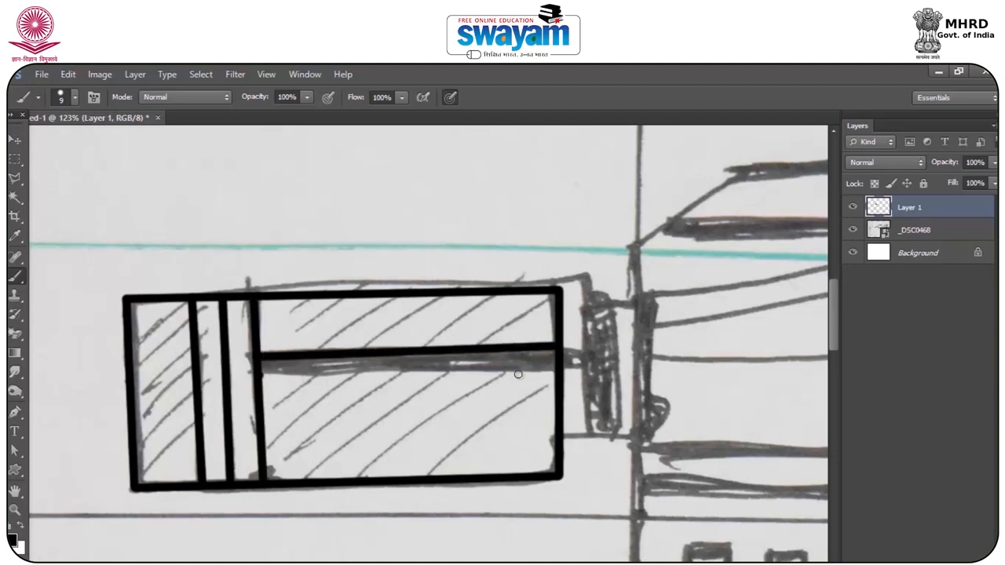
left_click(556, 371, "shift")
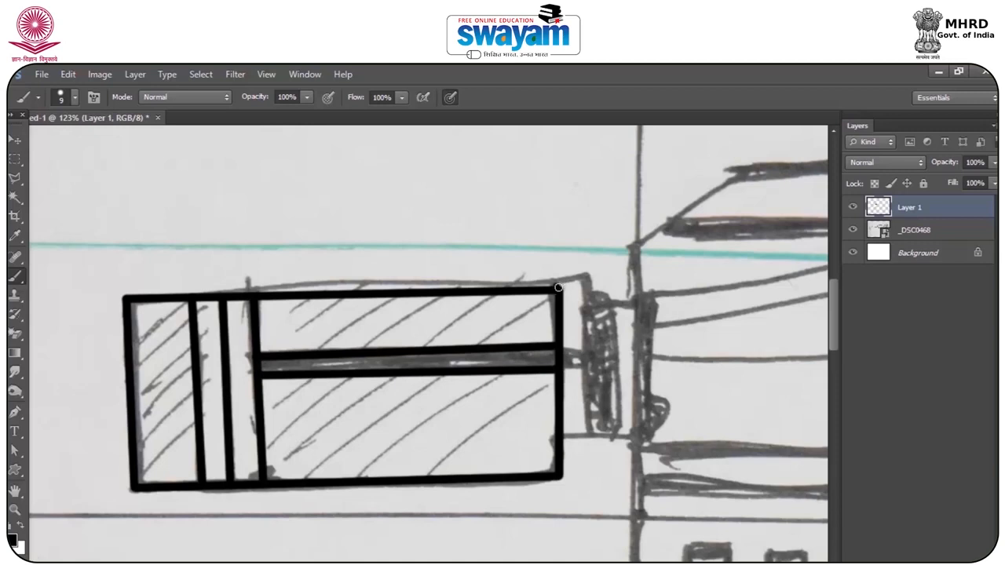
Trace the stepped collar between the barrel block and the gun body with straight brush lines
left_click(596, 291, "shift")
left_click(563, 438, "shift")
left_click(597, 432, "shift")
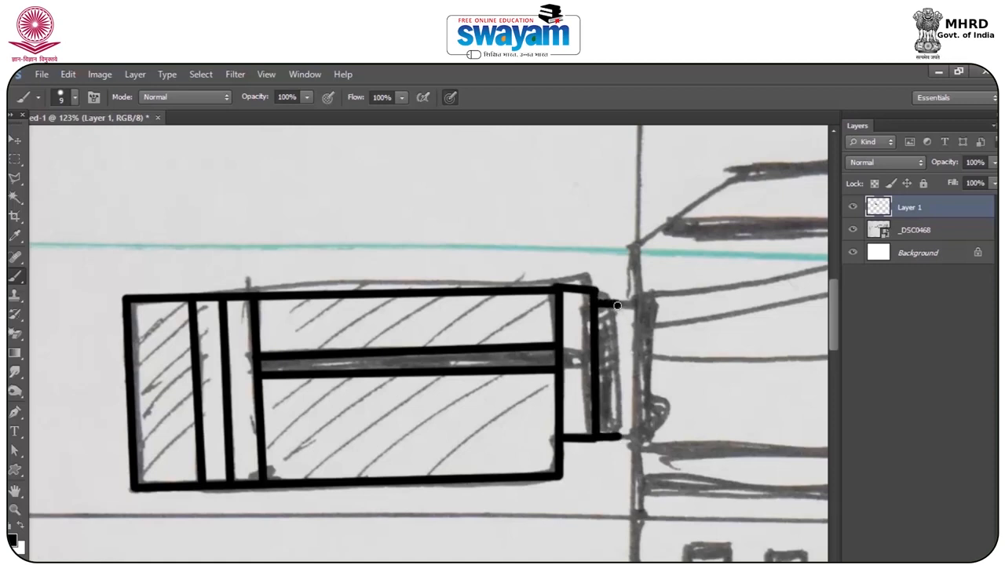
left_click(617, 435, "shift")
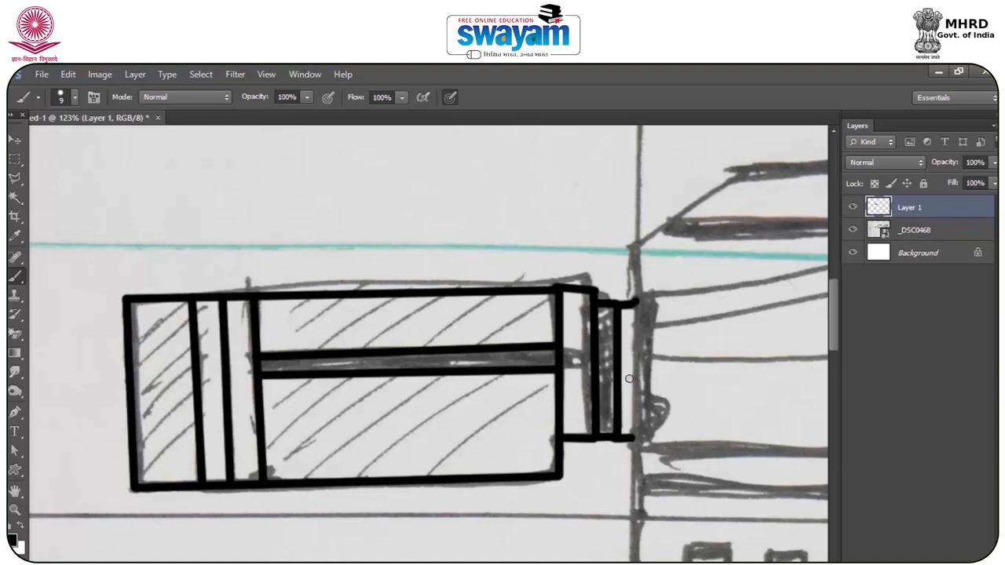
left_click(637, 436, "shift")
Trace the body's front edge and its underside, including the small notch, as far as the rear of the trigger opening
scroll(628, 416, "down", 5)
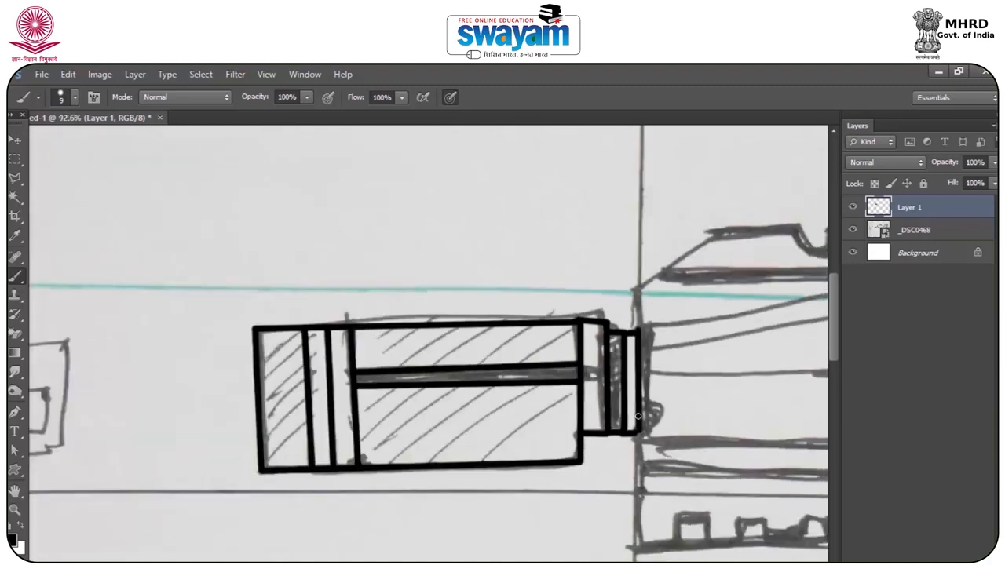
scroll(637, 417, "down", 1)
scroll(420, 236, "up", 5)
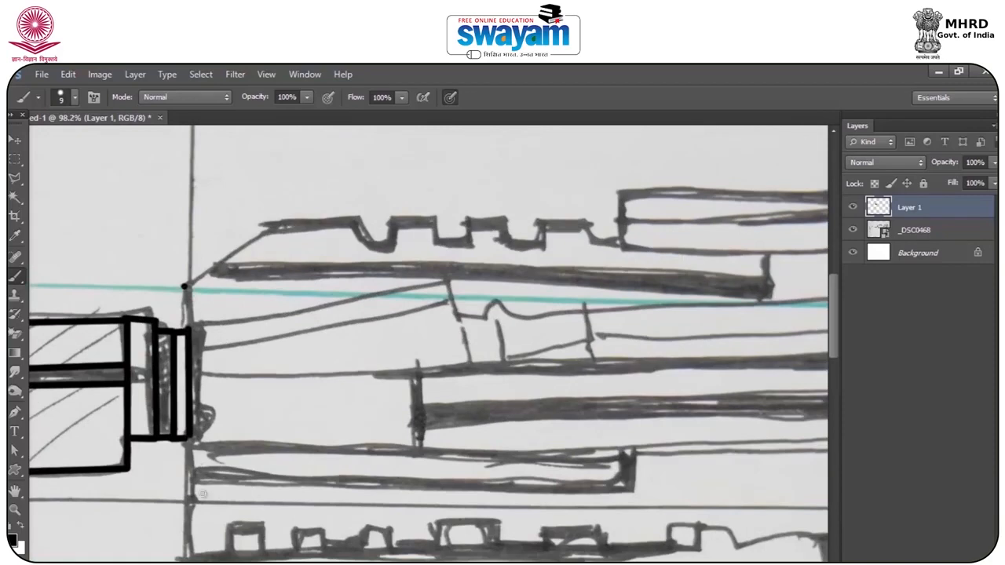
left_click(194, 559, "shift")
left_click(697, 558, "shift")
left_click(697, 526, "shift")
left_click(730, 528, "shift")
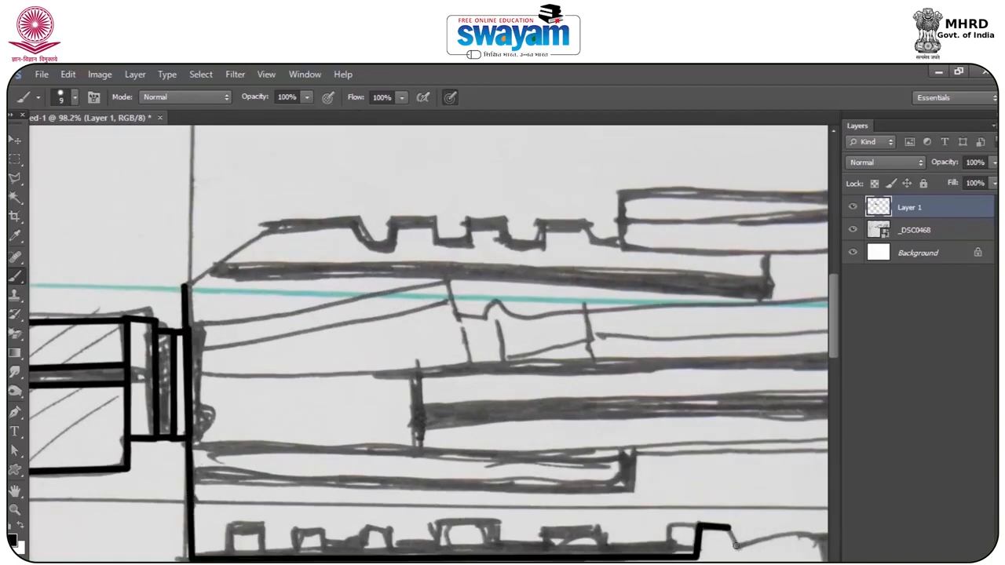
left_click(804, 533, "shift")
left_click_drag(804, 533, 585, 468)
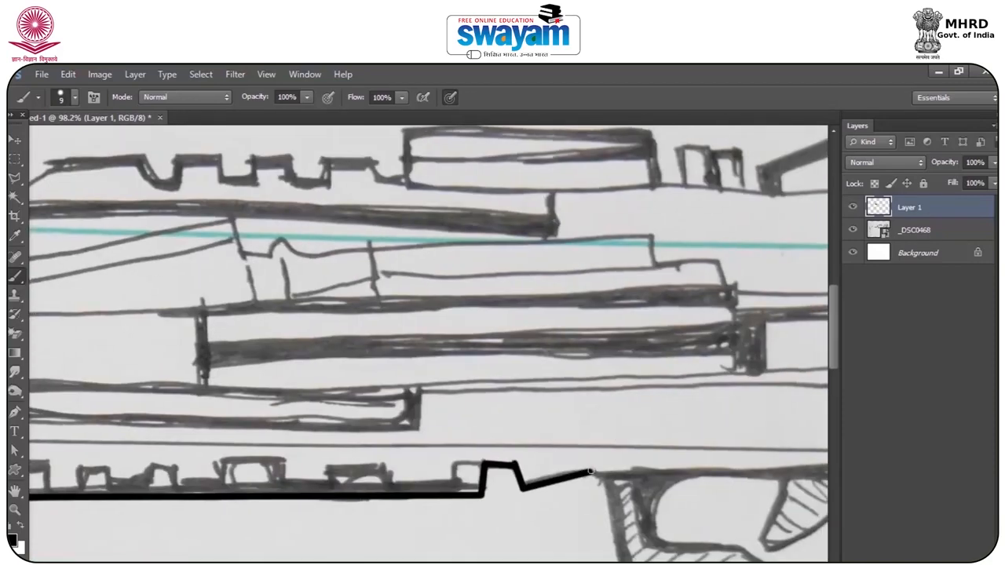
left_click_drag(783, 473, 492, 442)
left_click(538, 435, "shift")
left_click(554, 461, "shift")
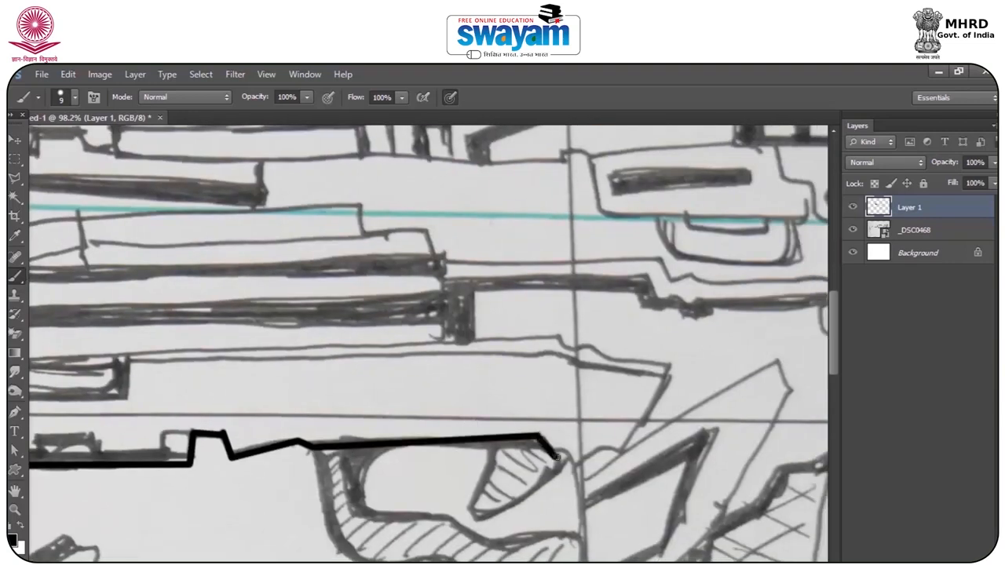
Start a Pen path from the end of the underside line, around the wedge behind the trigger and down the grip's front edge
left_click(14, 411)
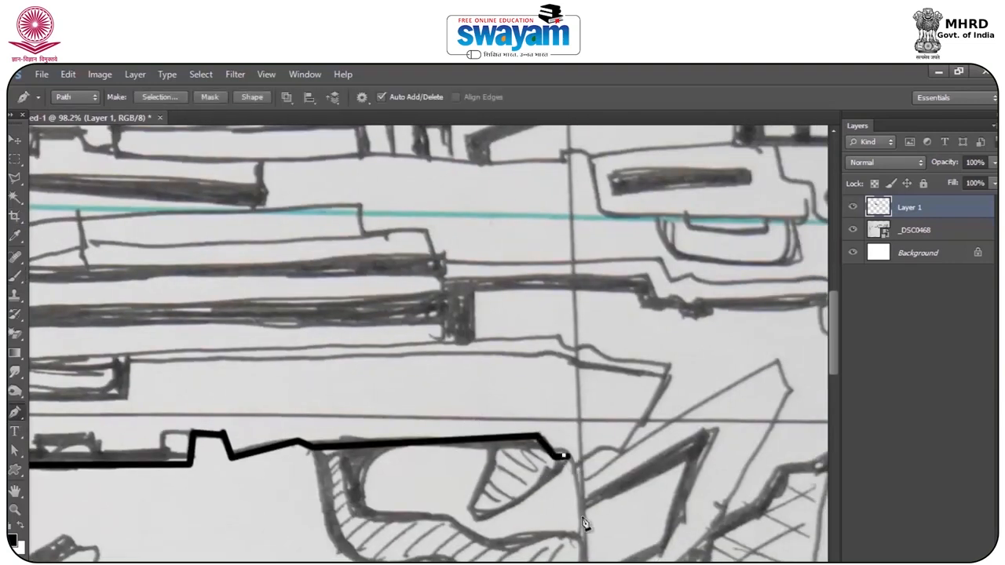
left_click(698, 452)
left_click(660, 547)
left_click_drag(581, 562, 580, 408)
left_click(579, 428)
left_click_drag(558, 477, 572, 495)
left_click(593, 495)
scroll(610, 542, "down", 5)
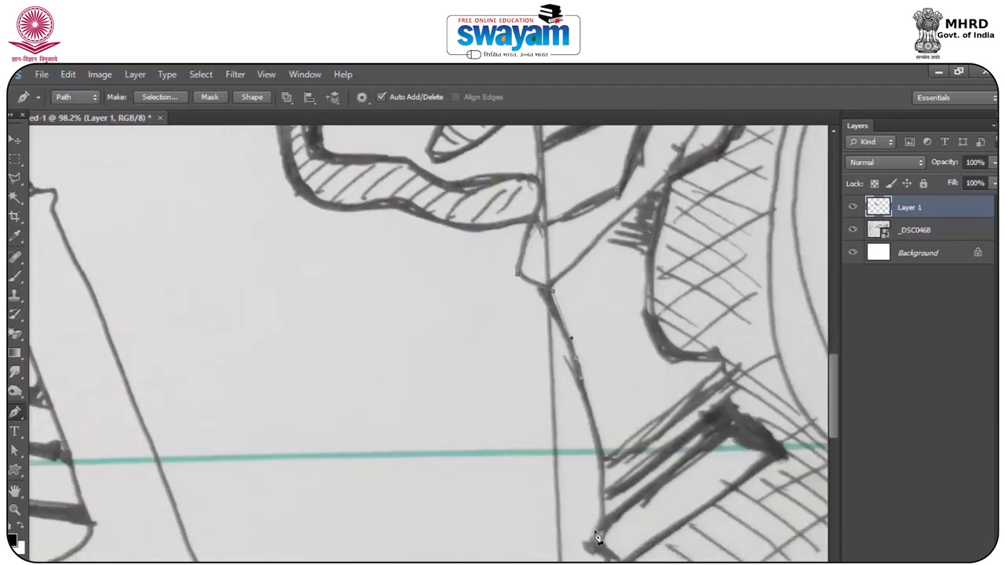
key("ctrl+space")
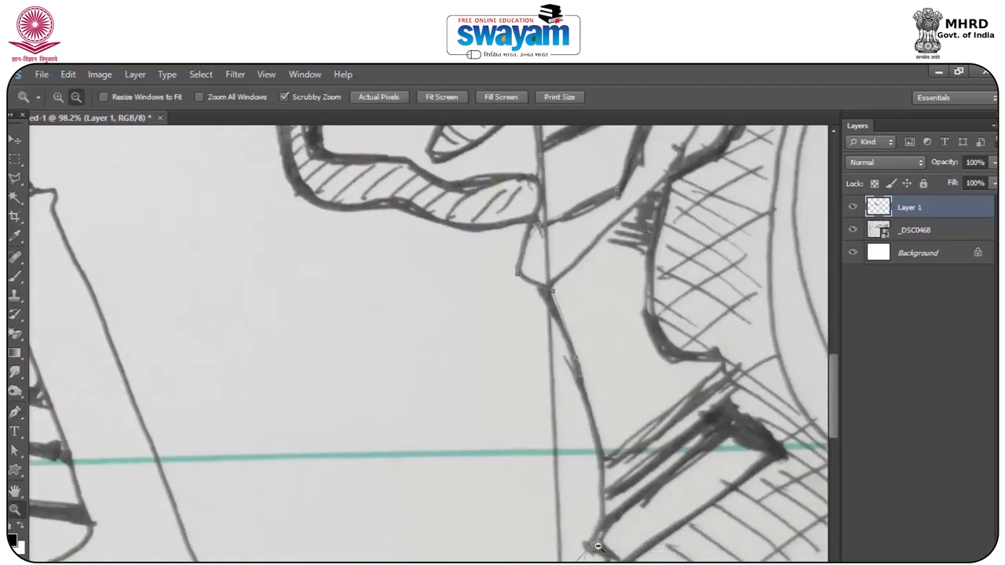
left_click(594, 545)
key("ctrl+alt+z")
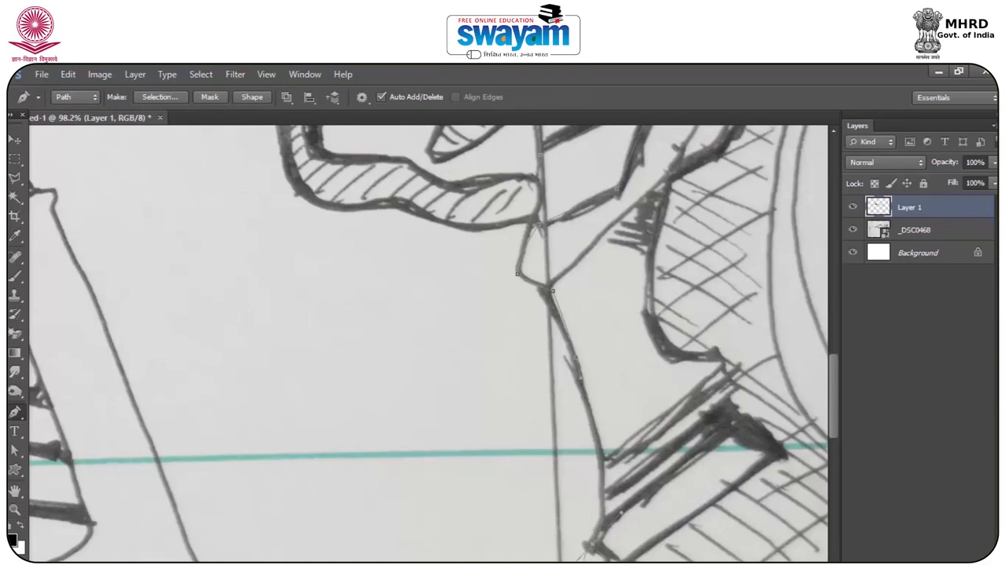
Continue the pen path around the lower end of the grip and up to the bump at its rear corner
left_click_drag(597, 557, 609, 395)
left_click(589, 465)
left_click_drag(609, 471, 631, 473)
left_click_drag(676, 447, 492, 490)
left_click_drag(687, 437, 707, 382)
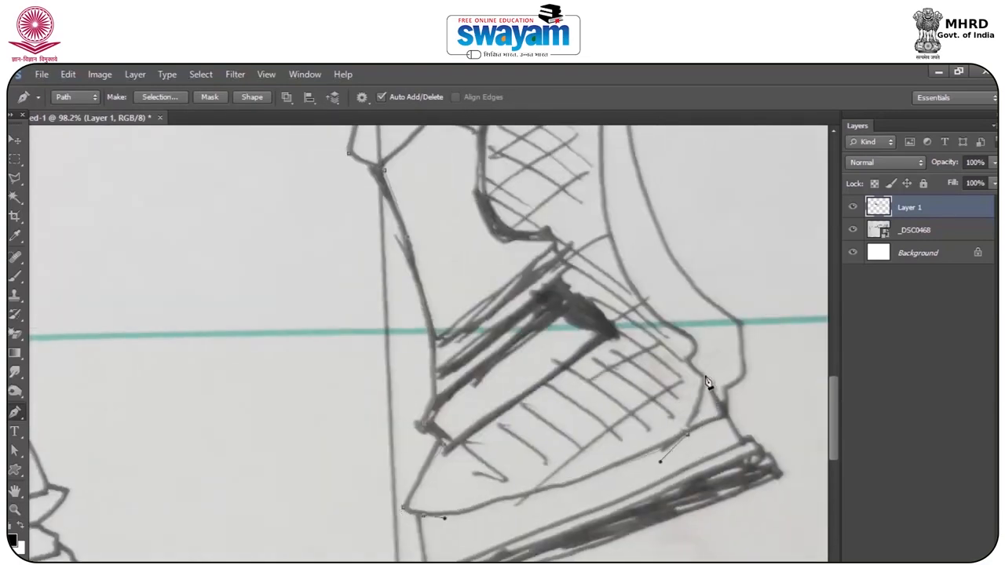
left_click(704, 376, "alt")
left_click(688, 355)
Run the pen path up the hatched grip's rear curve, over its upper edge and pointed fin, and close it at the start point
left_click_drag(667, 311, 691, 518)
left_click_drag(623, 363, 588, 311)
left_click(622, 281)
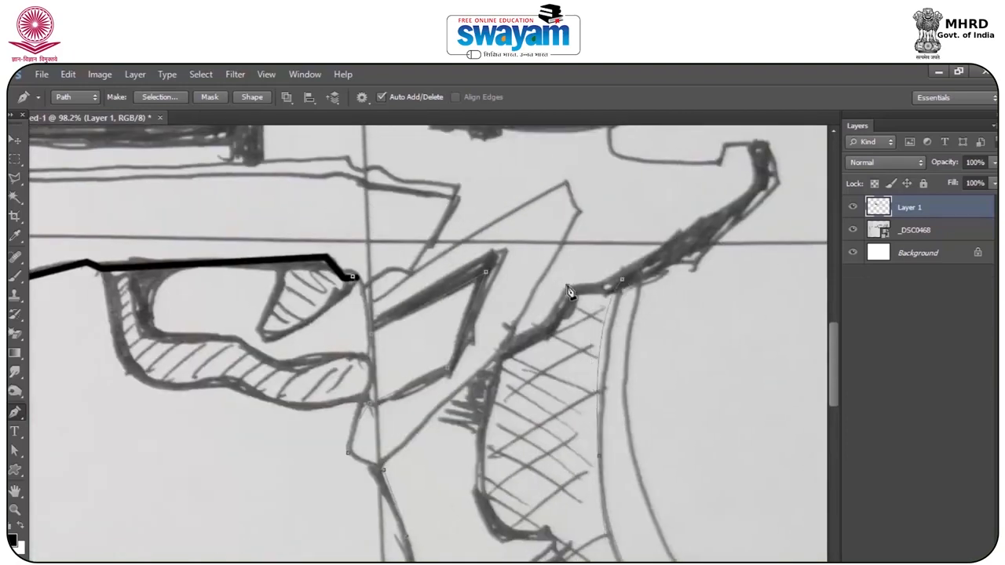
left_click(499, 349)
left_click(567, 181)
left_click(352, 277)
Stroke the closed grip path with the Brush, without simulated pressure, and delete the path
right_click(369, 280)
left_click(402, 403)
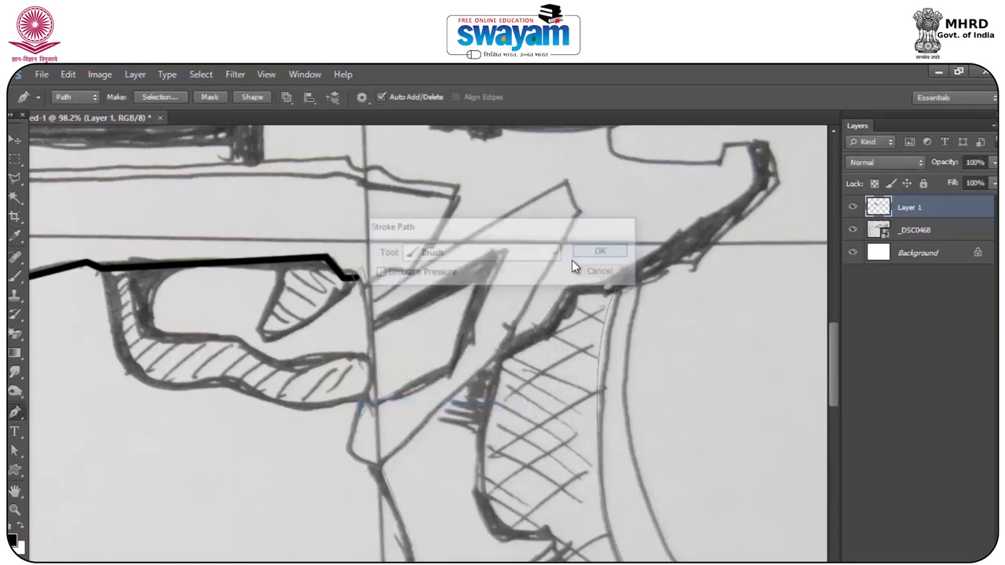
left_click(572, 260)
right_click(410, 299)
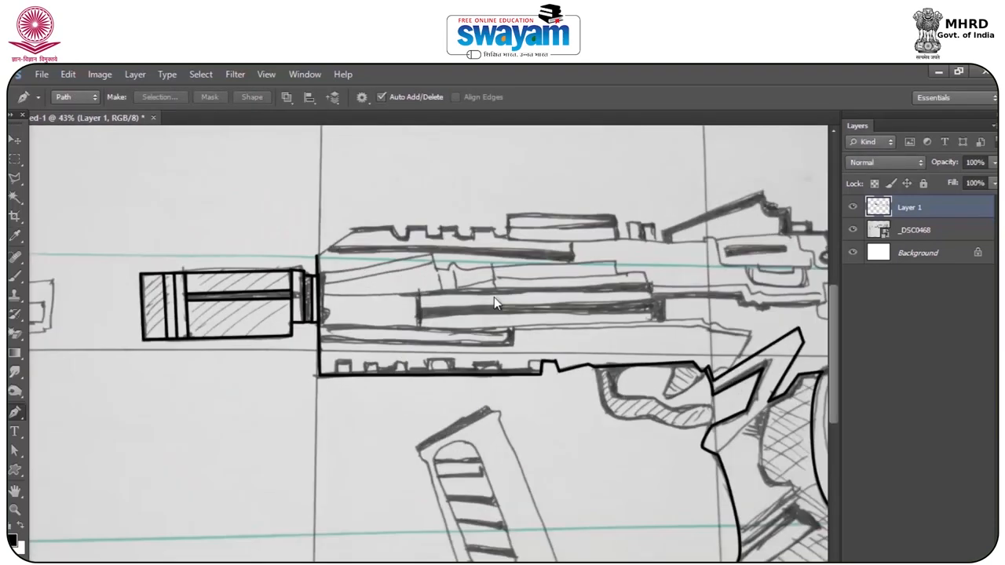
Save the drawing under a new name as a PSD file
key("ctrl+shift+s")
left_click(361, 206)
double_click(775, 272)
type("gu")
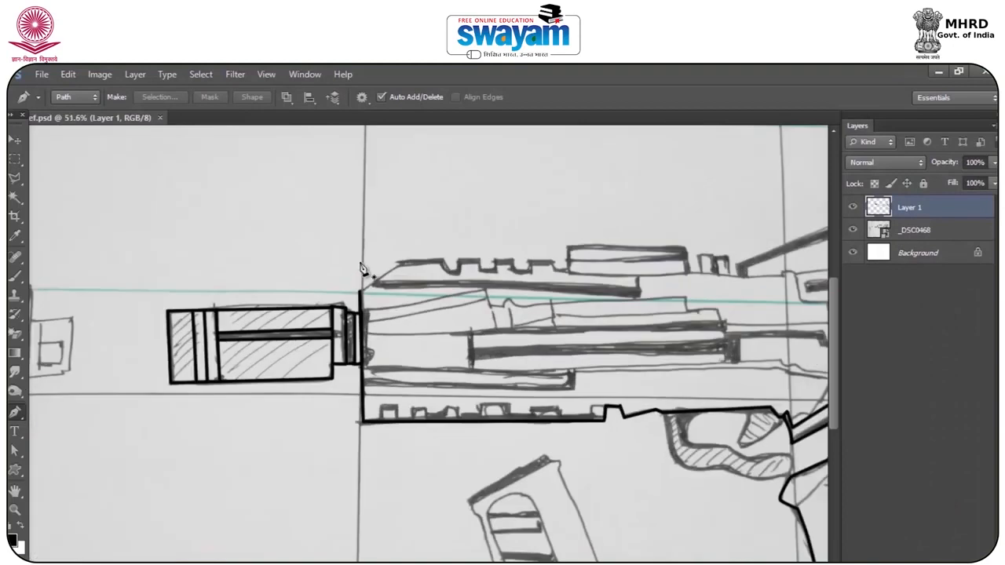
Draw a Pen path from the top of the body's front edge, up the slope and through the first notches of the top rail
scroll(364, 269, "up", 3)
left_click(528, 239)
left_click(667, 229)
left_click_drag(717, 273, 633, 279)
key("space")
left_click(636, 315)
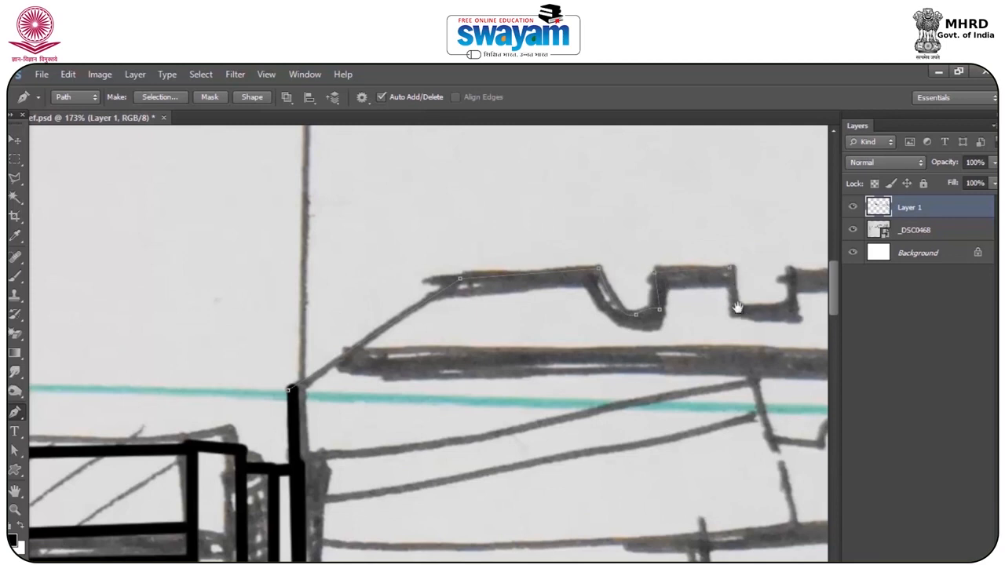
left_click_drag(740, 314, 549, 333)
left_click(598, 318)
left_click(599, 285)
left_click(668, 286)
left_click(671, 331)
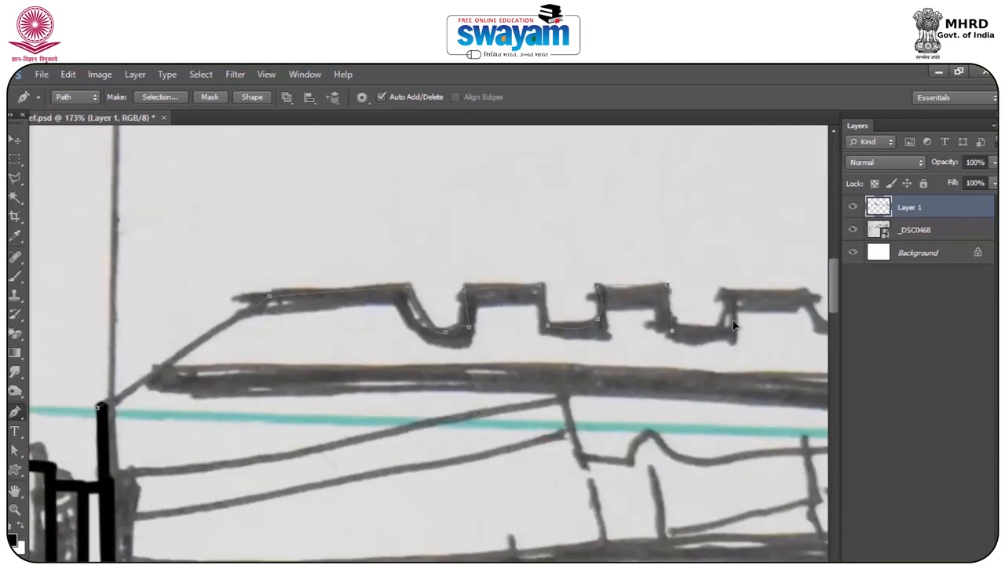
Extend the pen path over the remaining rail teeth to the base of the raised rectangular block
left_click(731, 325)
left_click(727, 288)
left_click_drag(728, 302, 521, 318)
left_click(602, 309)
left_click(616, 341)
left_click(663, 344)
left_click(620, 325)
Extend the pen path around the raised rectangular block on the rail to the base of the first small tab behind it
left_click_drag(638, 259, 211, 331)
left_click(620, 332)
left_click(626, 425)
left_click_drag(680, 421, 560, 420)
left_click(564, 425)
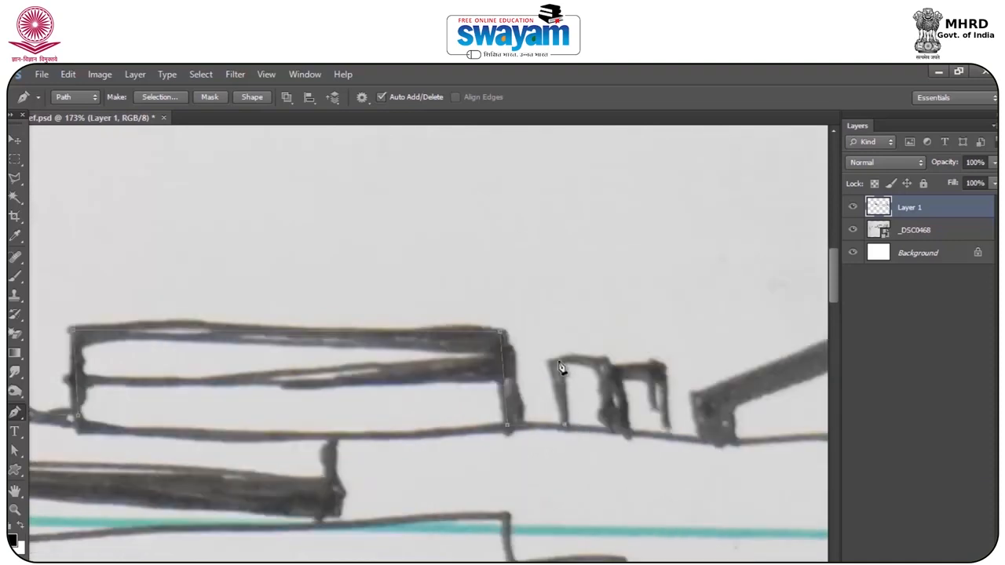
Trace the two small upright tabs behind the raised block with the pen path
left_click(614, 430)
left_click(622, 432)
left_click(623, 368)
left_click(662, 366)
left_click(668, 439)
Extend the path along the body's top edge, over the small step and along the rear panel's lower edge, and stroke it
left_click_drag(676, 427, 413, 419)
left_click(603, 438)
left_click(602, 413)
left_click(644, 412)
left_click(668, 519)
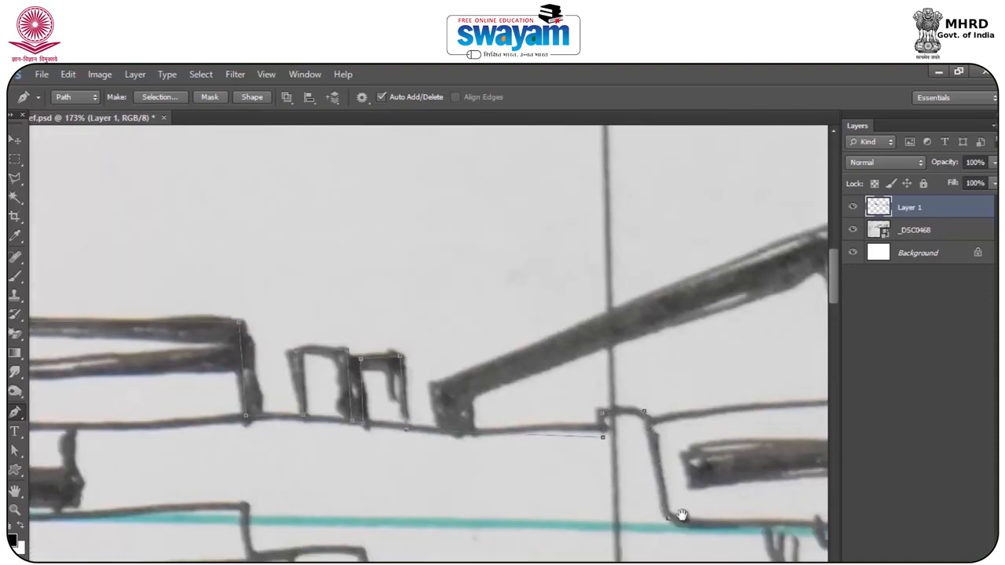
left_click_drag(683, 515, 516, 463)
left_click(663, 470)
left_click_drag(676, 473, 438, 459)
right_click(620, 465)
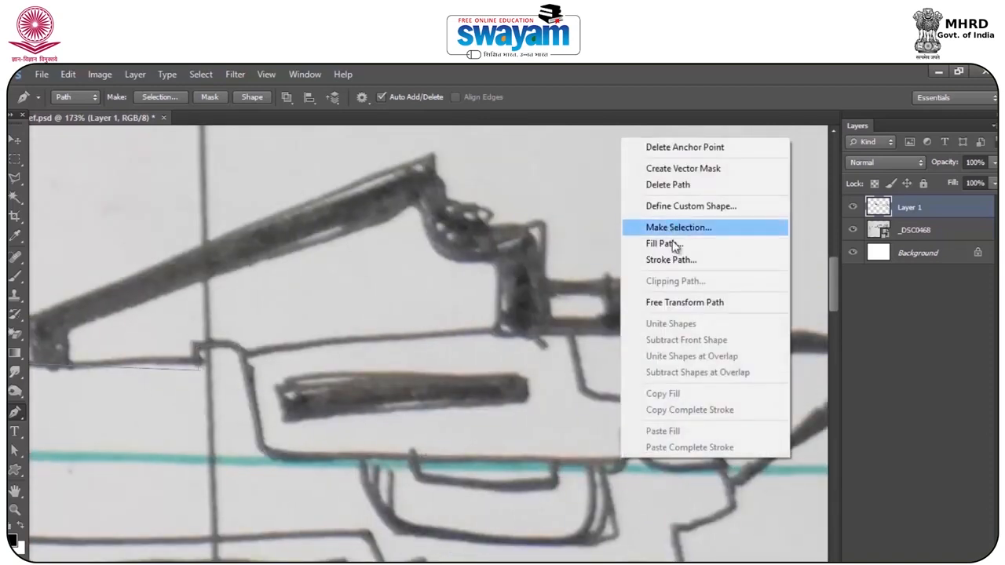
left_click(652, 258)
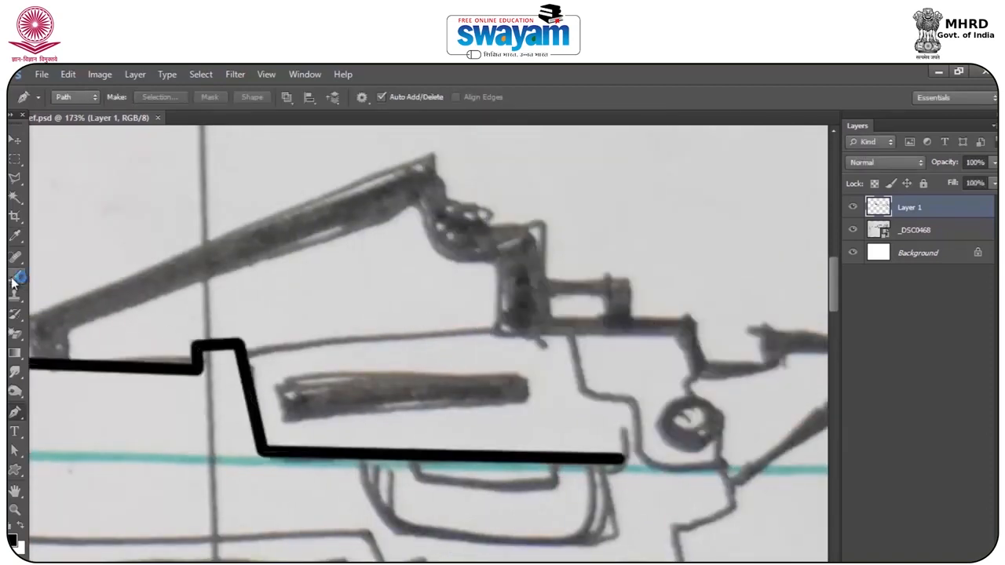
Trace the rear panel's top edge and rear corner, then the stepped inner line down to the body's rear edge with the Pen tool
left_click(244, 354)
left_click(685, 324)
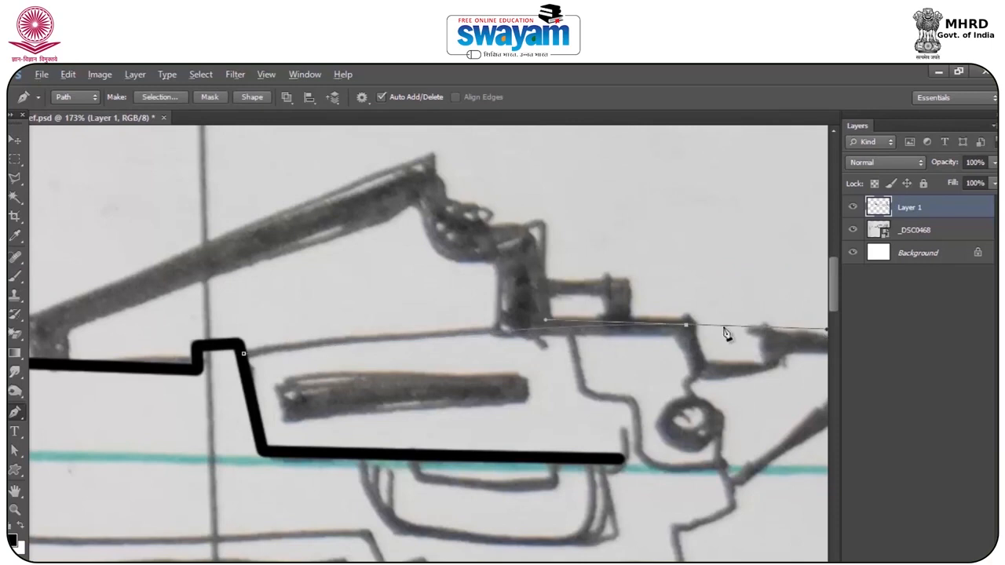
left_click(701, 367)
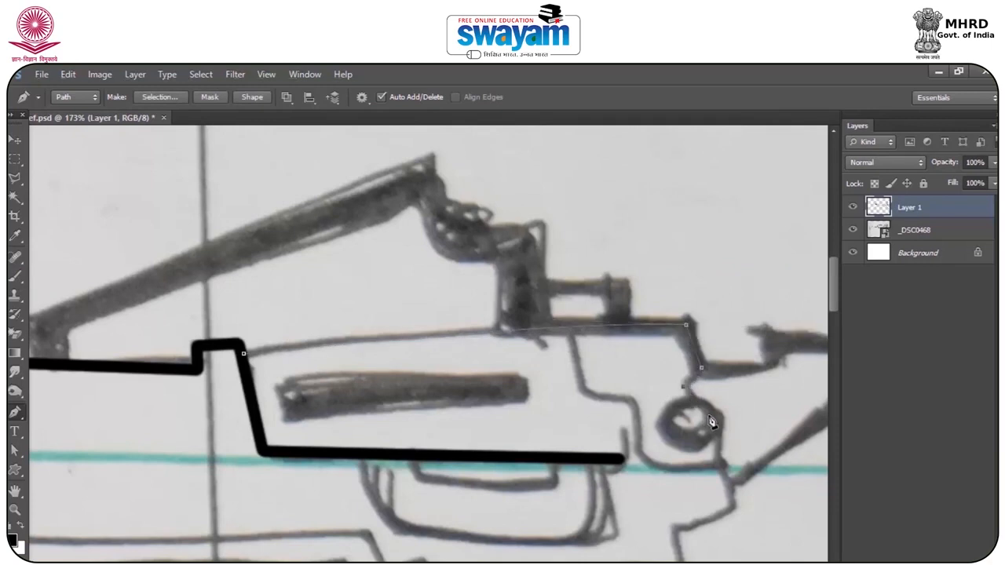
left_click(572, 330)
left_click_drag(649, 462, 667, 468)
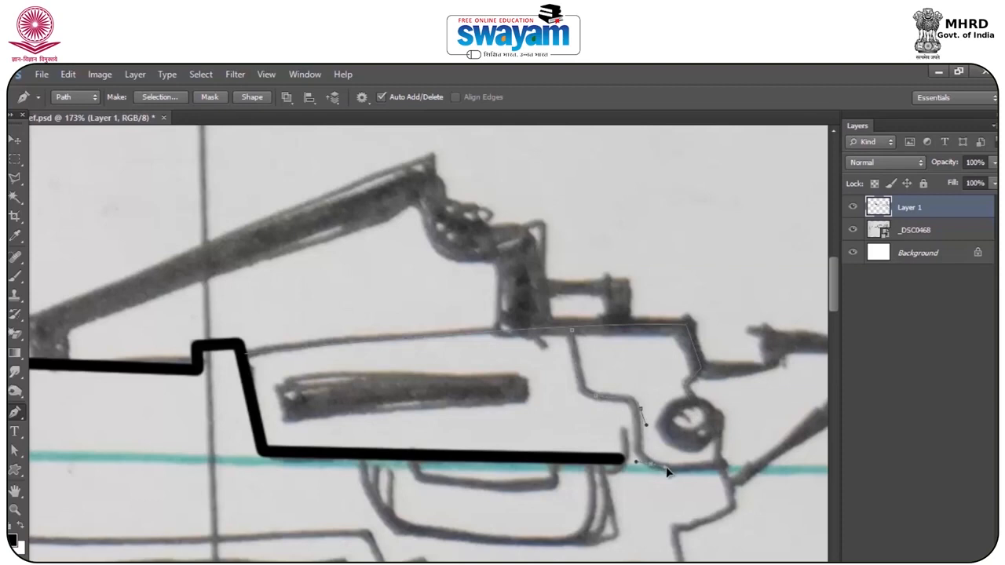
left_click(718, 468)
Extend the pen path down the stepped rear end and forward along the underside to the rear of the dark bumps
left_click_drag(677, 530, 639, 422)
left_click(677, 530, "alt")
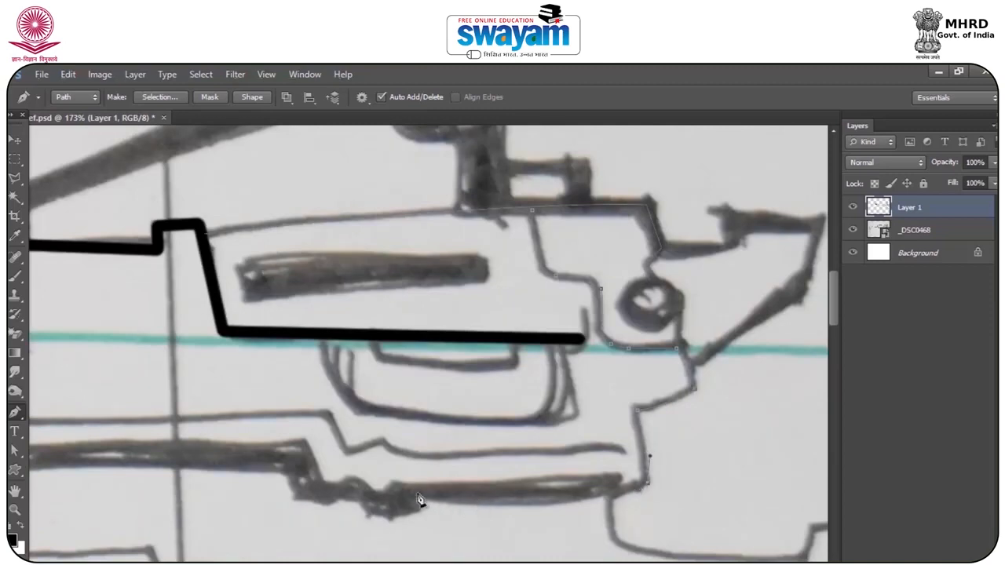
scroll(416, 497, "left", 3)
left_click_drag(523, 508, 397, 481)
left_click(524, 508, "alt")
Continue the pen path around the small bumps on the underside to the foot of the step in front of them
left_click(527, 520)
left_click(476, 524, "alt")
left_click(467, 512)
left_click(446, 509)
left_click(431, 517)
left_click(416, 513)
left_click(401, 513)
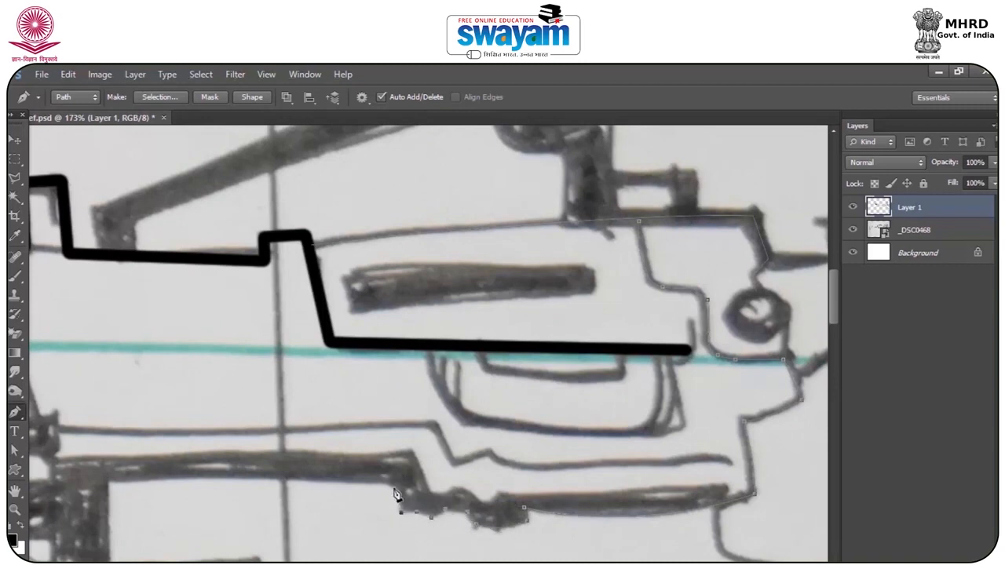
Extend the path forward along the underside, around the dark vertical block and along the long bar's lower edge to its front end
left_click_drag(423, 476, 553, 487)
left_click_drag(238, 496, 194, 509)
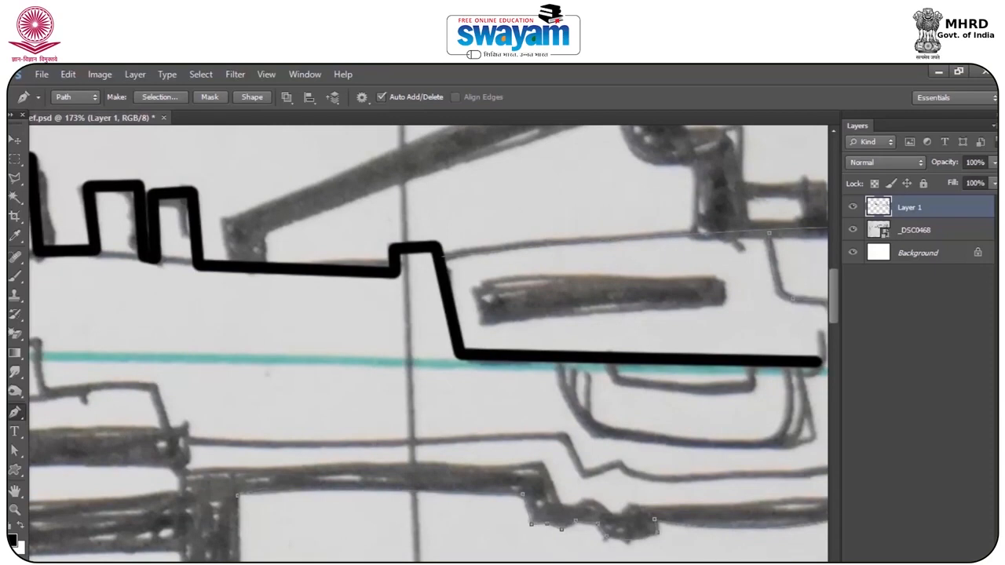
left_click_drag(160, 549, 350, 542)
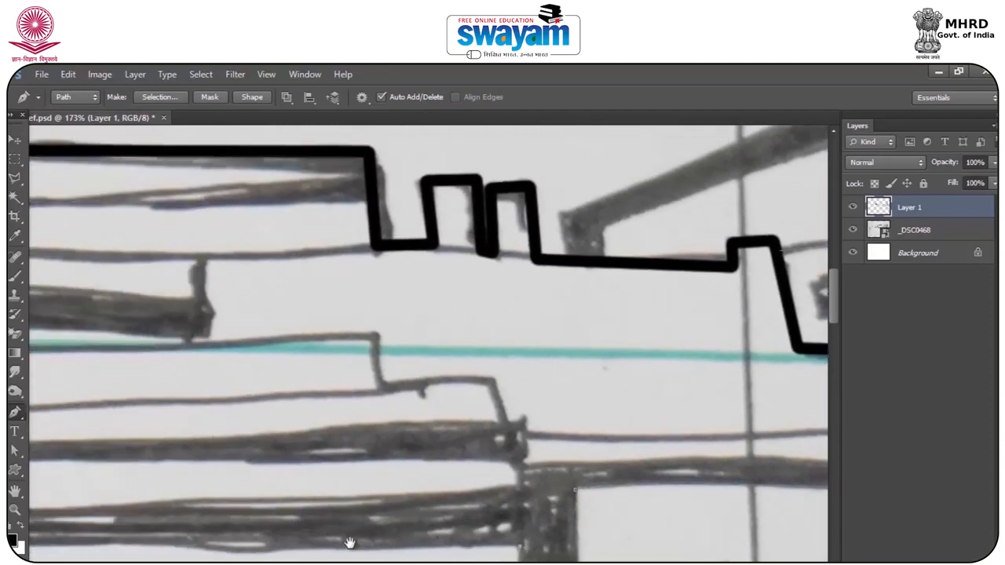
left_click_drag(105, 517, 350, 541)
left_click(282, 549)
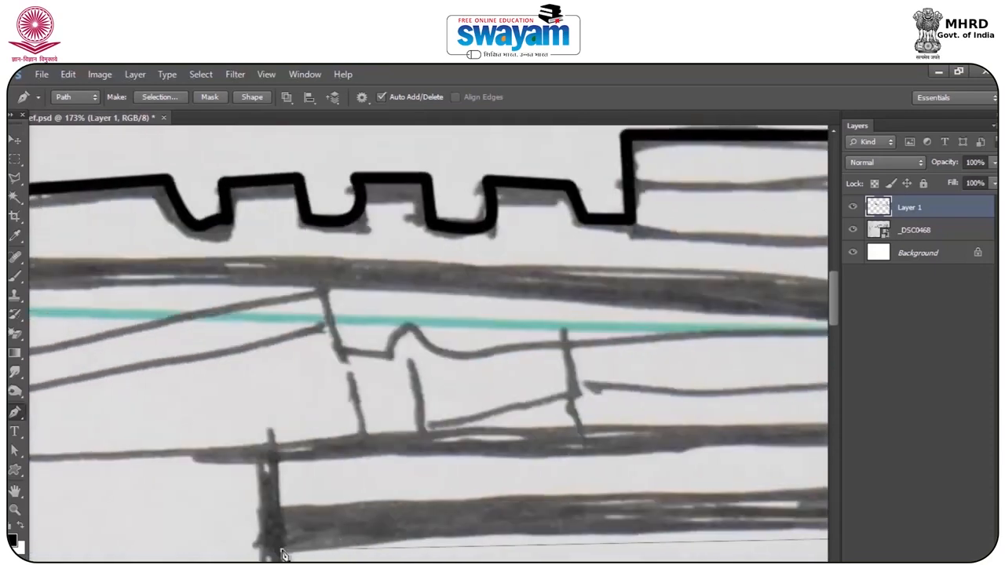
Trace the long bar's upright front end and return along its top edge, over the vertical block, to the step before the bumps
scroll(399, 524, "down", 6)
scroll(395, 522, "up", 7)
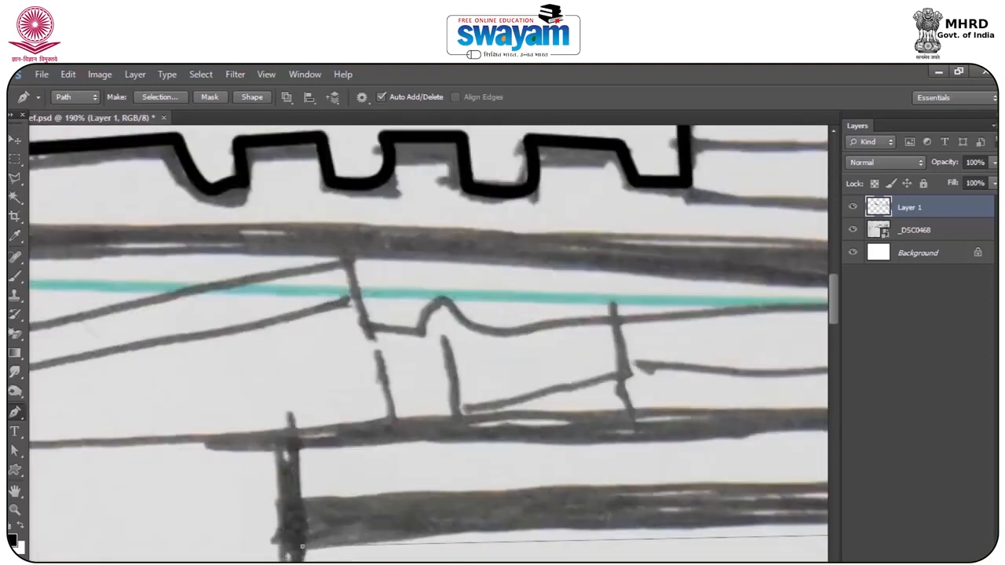
mouse_move(348, 478)
left_mouse_down()
mouse_move(539, 476)
mouse_move(526, 478)
left_mouse_up()
left_click_drag(532, 388, 461, 446)
left_click_drag(816, 465, 451, 455)
left_click(486, 426)
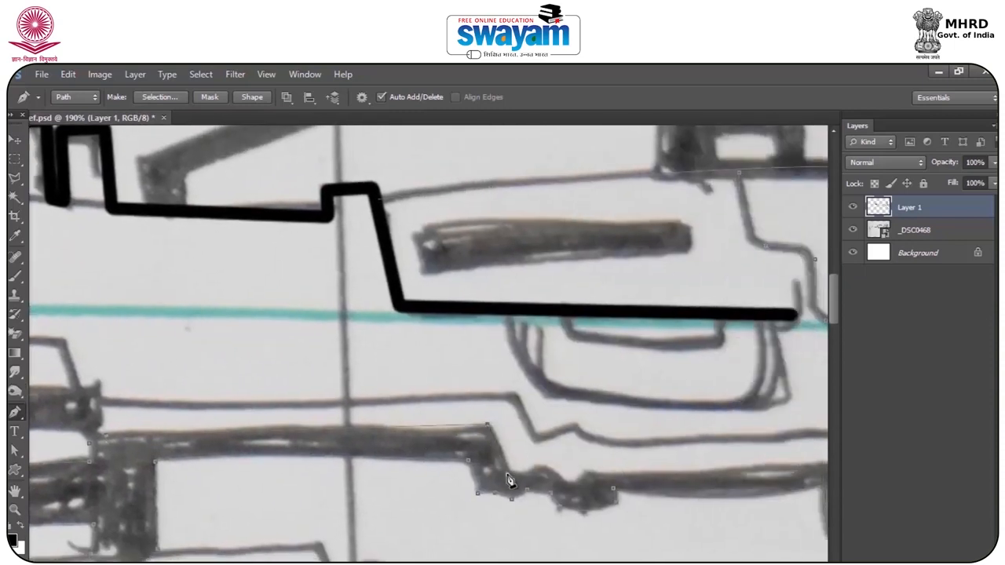
Trace the path over the bumps' upper side, close the narrow strip's rear end and return forward along its notched top line
left_click_drag(537, 467, 617, 474)
left_click_drag(804, 487, 659, 488)
left_click(686, 465)
left_click(684, 431)
left_click(431, 427)
left_click_drag(372, 402, 538, 423)
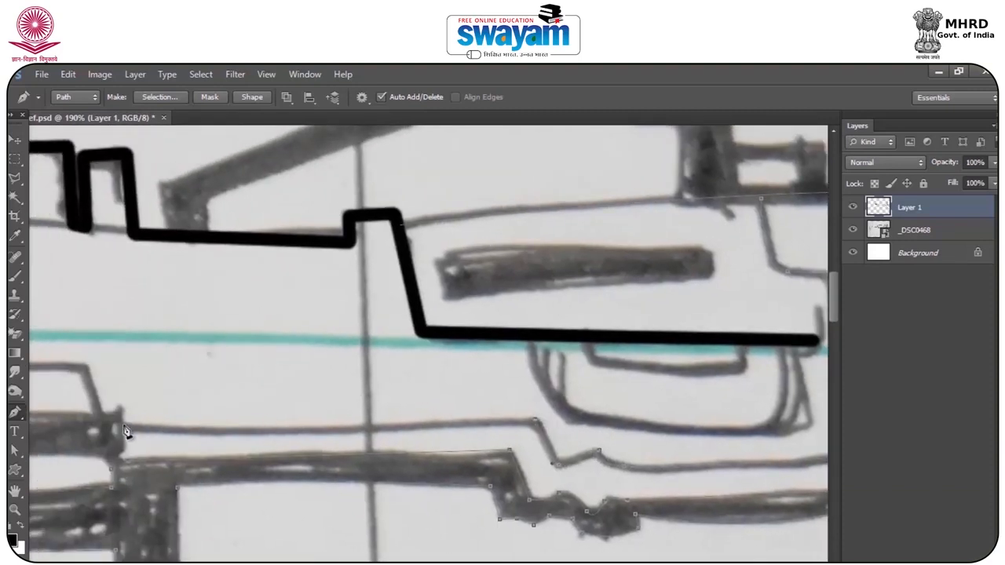
left_click_drag(198, 435, 328, 455)
left_click(219, 387)
key("ctrl+z")
key("alt")
key("ctrl+z")
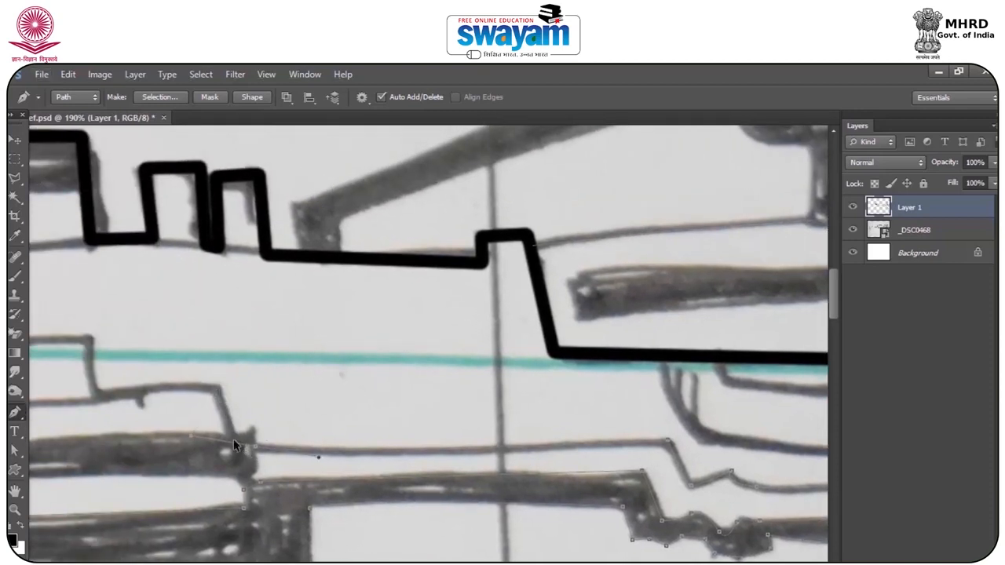
key("ctrl+alt+z")
Extend the path over the step above the vertical block and along the thin line to the short upright mark near the front
left_click_drag(260, 445, 175, 431)
left_click_drag(263, 454, 218, 434)
left_click_drag(102, 398, 54, 415)
left_click_drag(157, 404, 437, 415)
left_click_drag(230, 419, 422, 428)
Stroke the finished body path with the Brush and delete the path
right_click(158, 434)
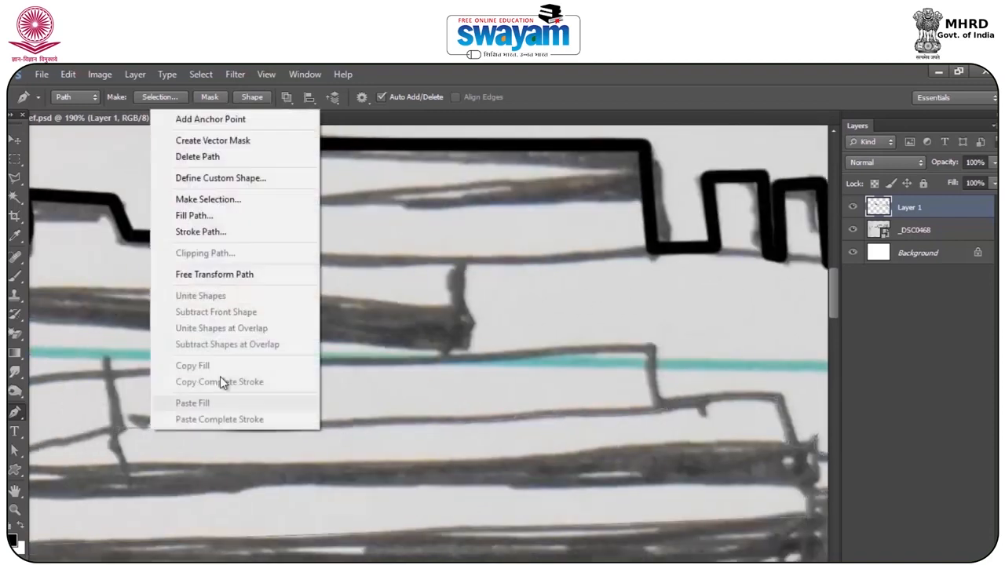
left_click(201, 232)
left_click(595, 251)
right_click(372, 384)
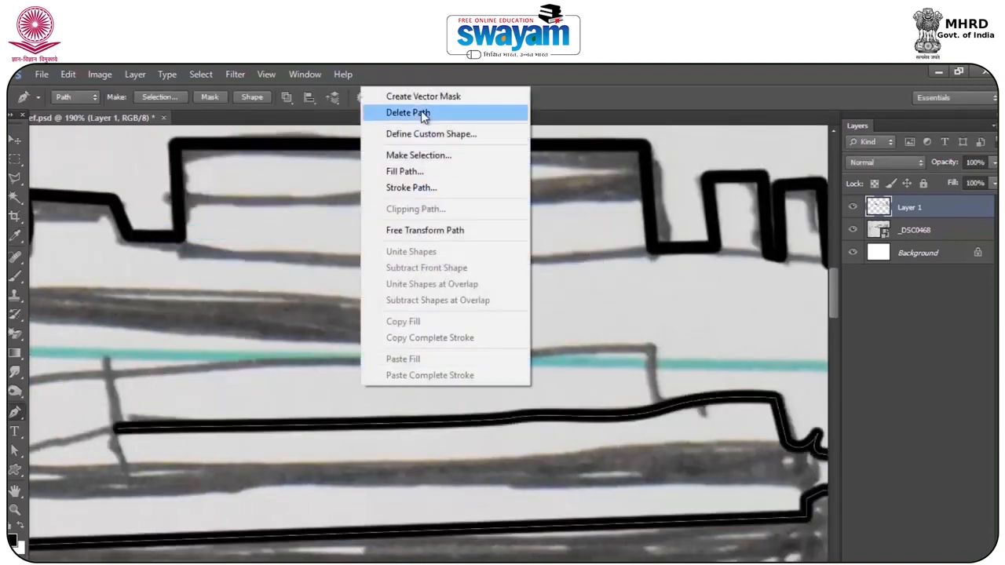
left_click(420, 114)
Trace the dark bar below the rail from the front slope to its rear end, then up and back along the body line
left_click_drag(253, 303, 534, 345)
left_click_drag(152, 286, 712, 272)
left_click(187, 345)
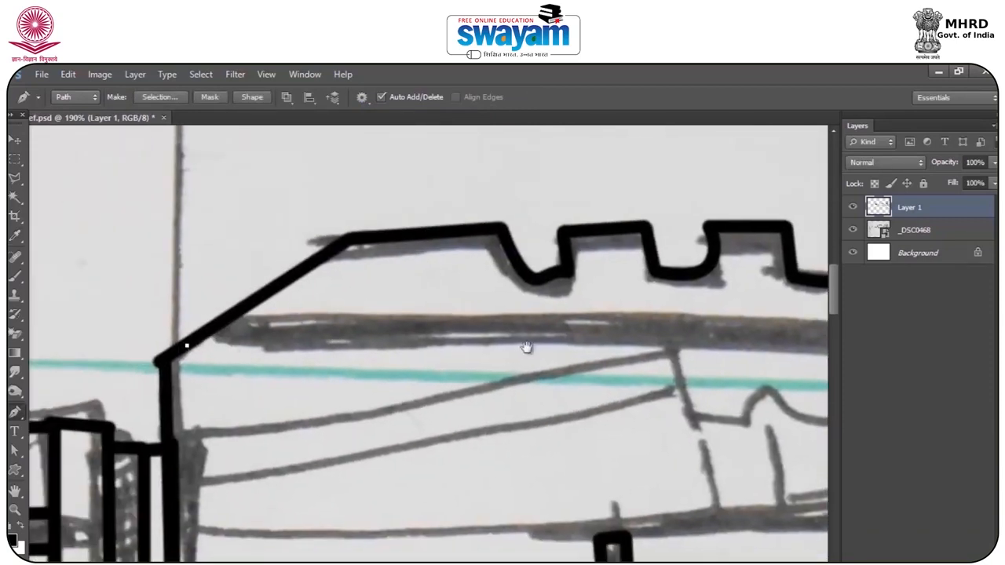
left_click_drag(710, 350, 194, 334)
left_click_drag(762, 336, 472, 341)
left_click(474, 339)
left_click(474, 285)
left_click_drag(675, 274, 565, 305)
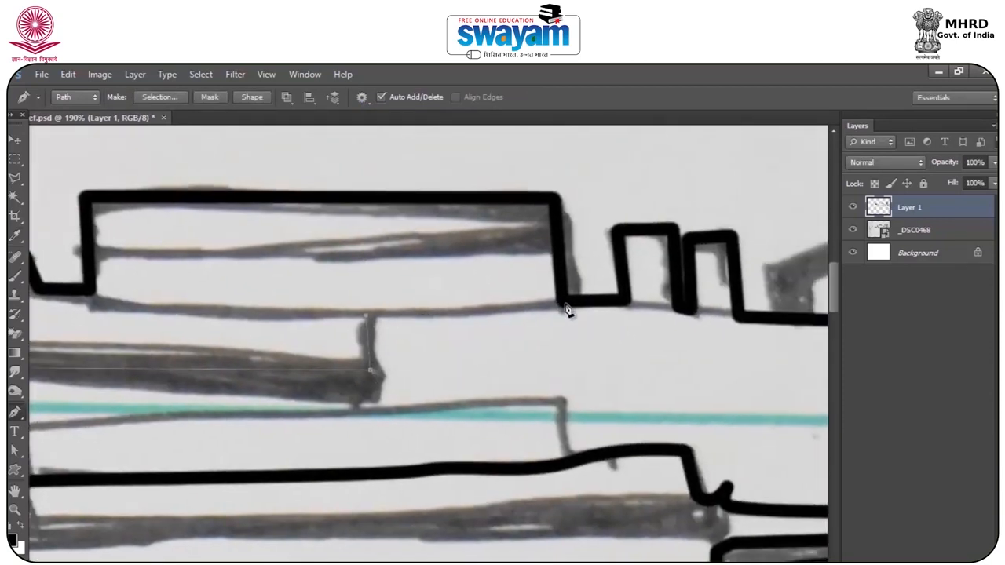
scroll(568, 310, "right", 5)
Trace the mid-body plate's short rear edge, its long top edge and the rounded hump at its front
left_click_drag(370, 367, 528, 355)
left_click(522, 445)
left_click(518, 391)
left_click_drag(366, 390, 698, 390)
mouse_move(275, 406)
left_mouse_down()
mouse_move(396, 400)
mouse_move(261, 386)
mouse_move(250, 361)
left_mouse_up()
left_click(326, 423)
left_click(270, 395, "alt")
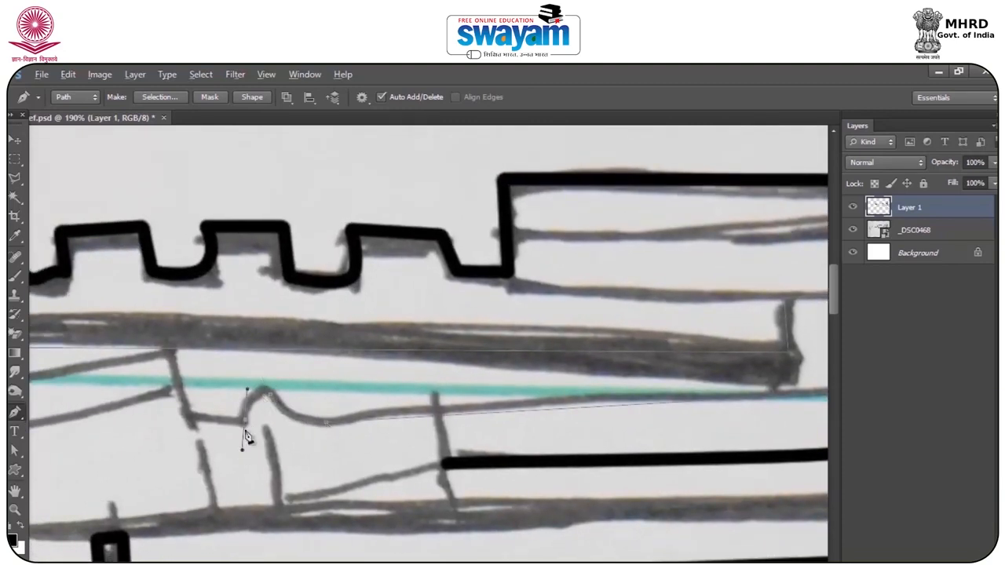
left_click(244, 421, "alt")
left_click(187, 416)
Trace the plate's slanted front edge, the dark bar's underside back to the vertical block, and the upright line below the hump
left_click_drag(800, 547, 157, 468)
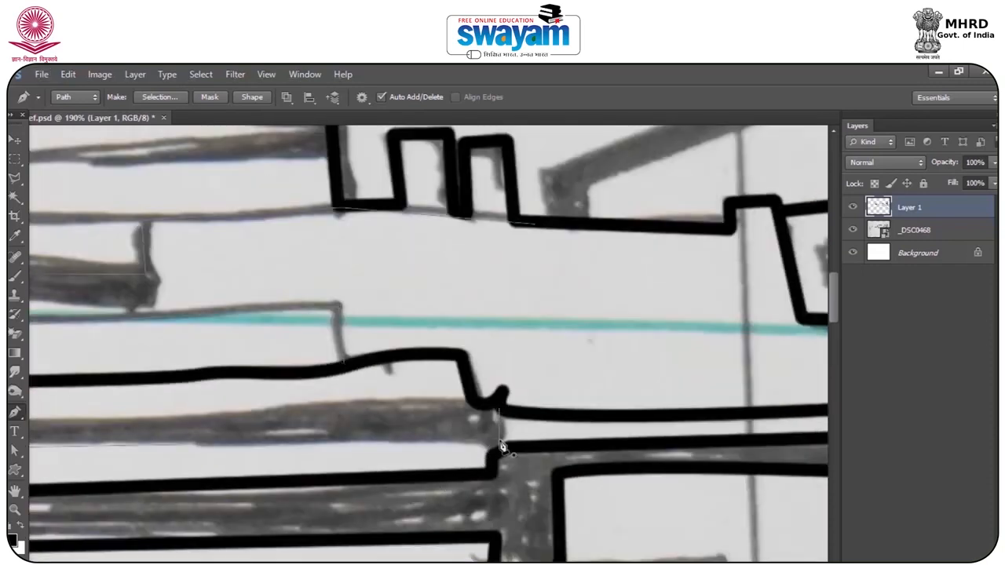
scroll(366, 432, "down", 3)
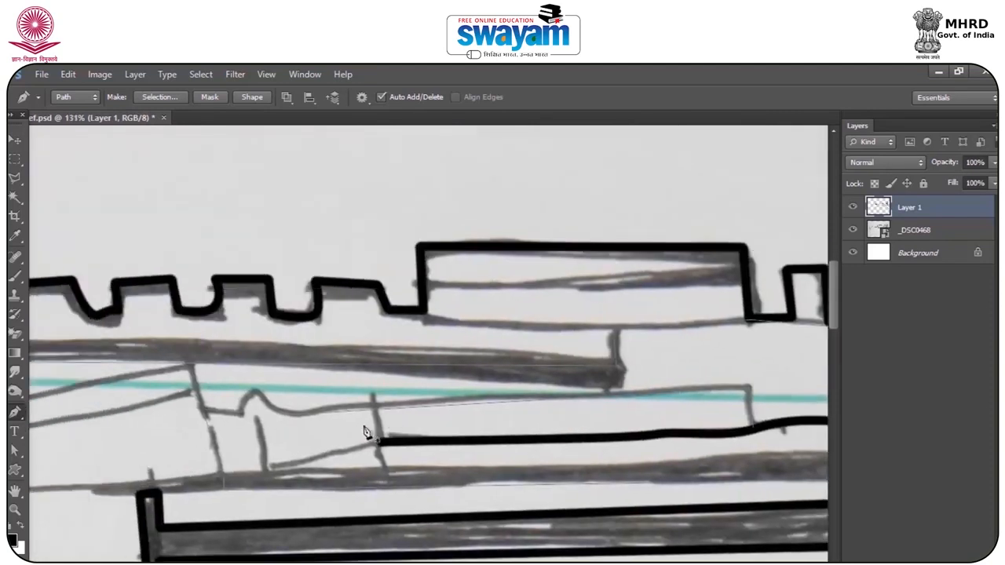
scroll(366, 433, "up", 4)
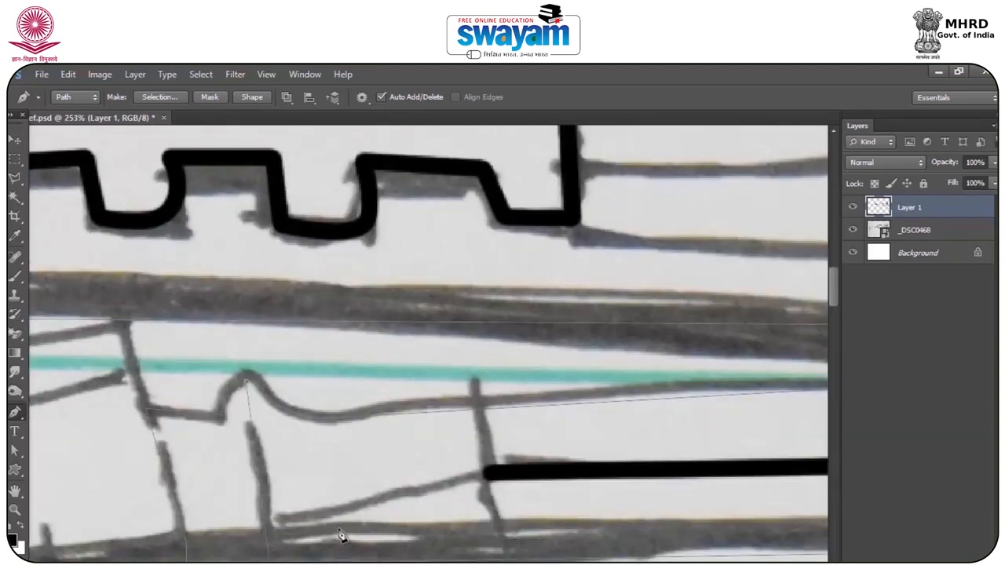
scroll(252, 422, "down", 3)
Draw the two rising parallel lines from the body's front edge to the plate's slanted edge and stroke the path
left_click_drag(165, 407, 424, 419)
left_click_drag(114, 436, 452, 428)
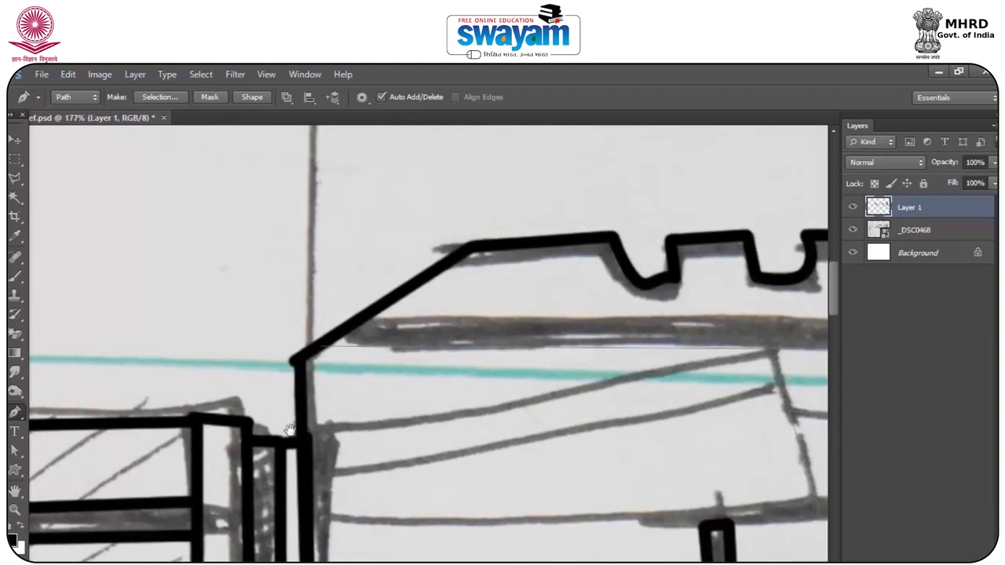
left_click_drag(290, 430, 242, 464)
left_click(259, 469)
left_click(724, 383)
key("Escape")
left_click(261, 514)
left_click(730, 423)
key("Escape")
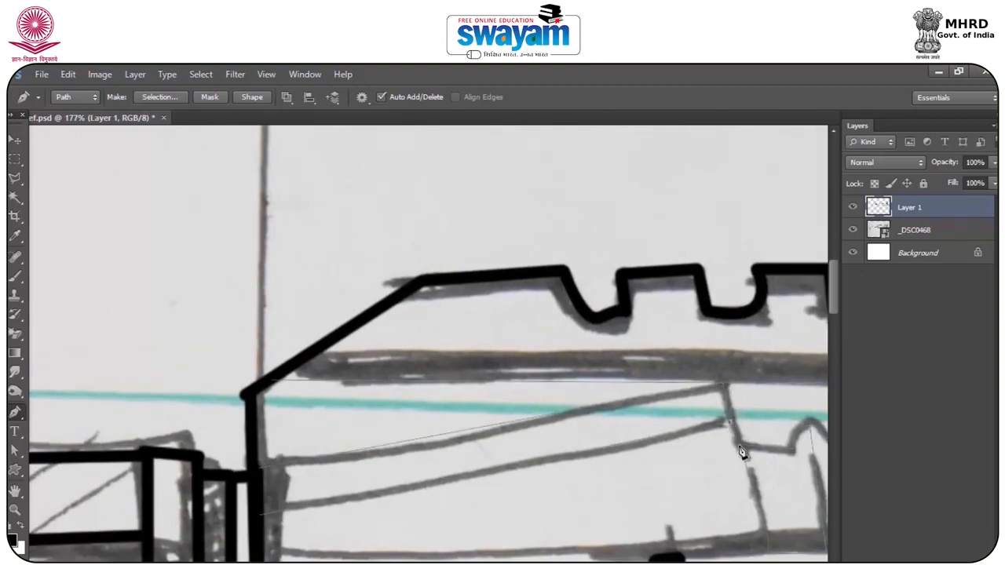
right_click(732, 444)
left_click(789, 234)
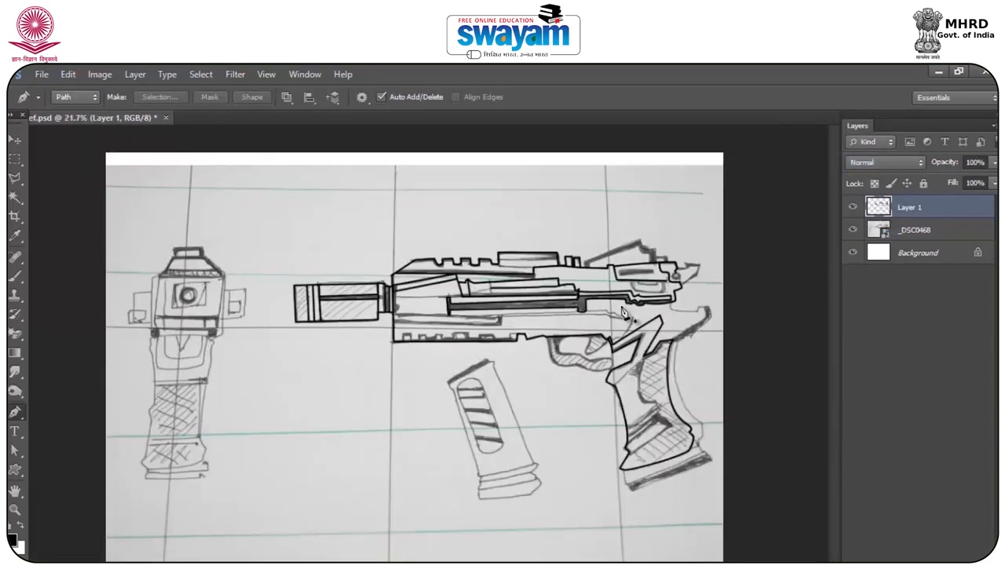
Trace the short line from the front edge to the long bar, and the lower body line back around its angular rear tip
scroll(622, 310, "up", 8)
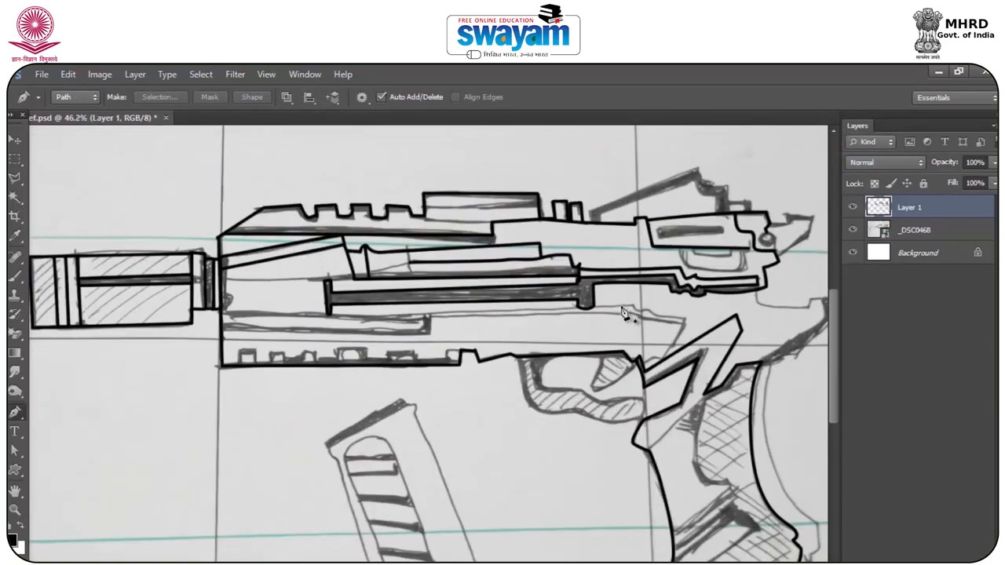
left_click_drag(55, 306, 359, 357)
left_click_drag(105, 316, 283, 318)
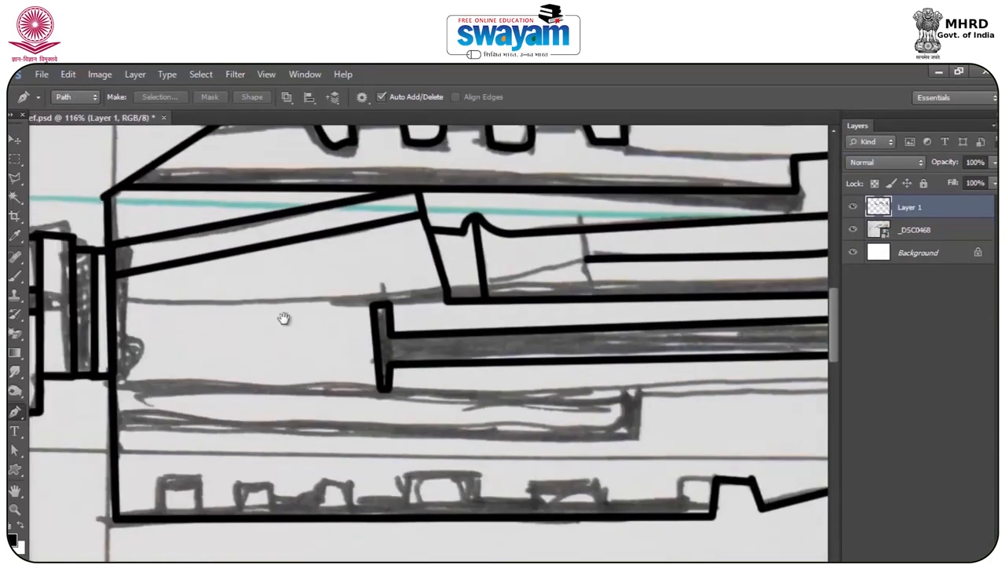
left_click(113, 301)
left_click(110, 386)
left_click_drag(744, 382, 279, 367)
left_click(680, 368)
left_click(811, 400)
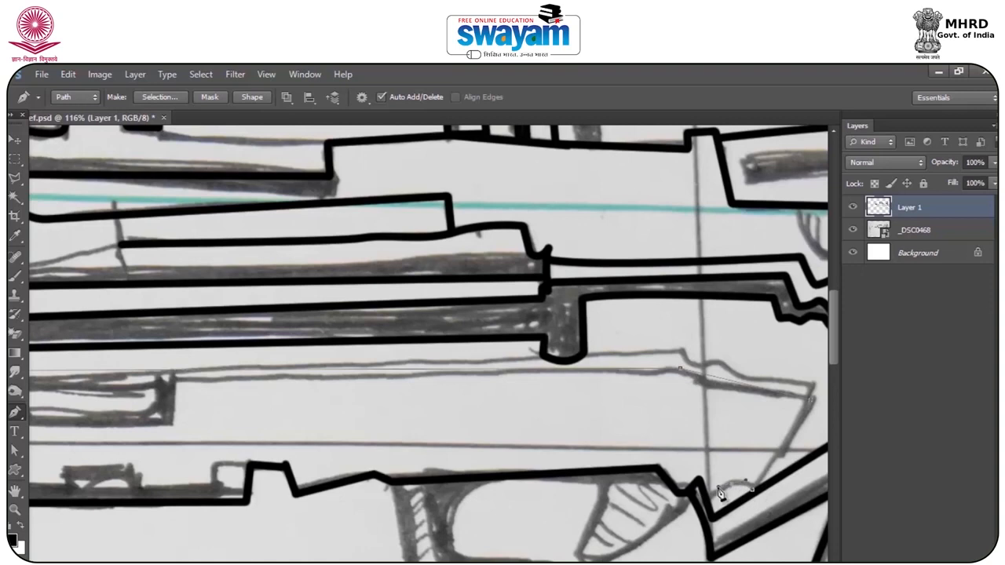
Trace the lower dark bar's bottom edge from the front edge and its upright rear end as a separate open path
left_click_drag(243, 424, 733, 450)
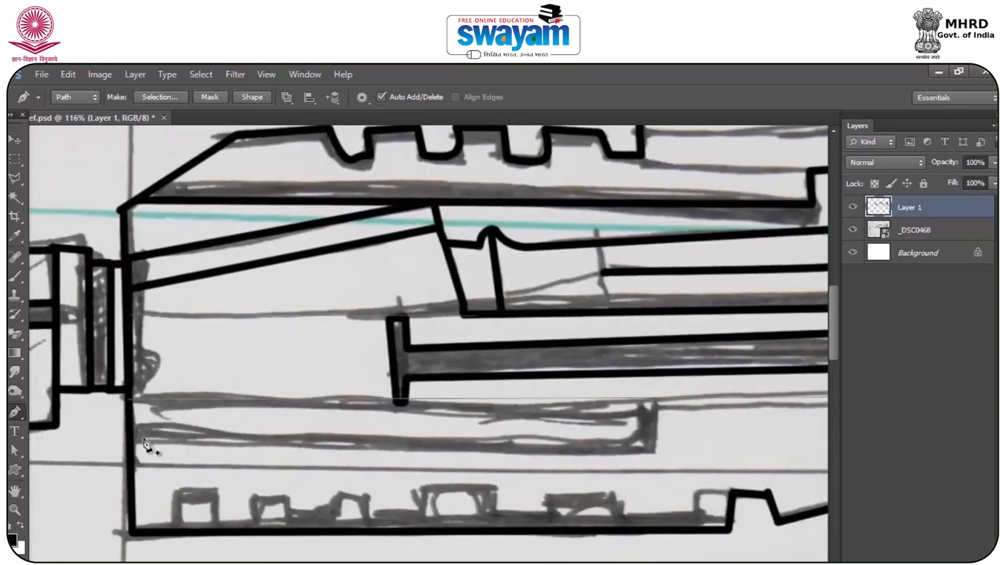
left_click(654, 453)
left_click(658, 399)
left_click(671, 430, "ctrl")
left_click(128, 464)
left_click_drag(825, 480, 190, 460)
left_click_drag(622, 469, 612, 466)
left_click_drag(184, 400, 533, 430)
left_click_drag(268, 411, 530, 424)
Stroke the lower body paths with the Brush without simulated pressure and delete them
right_click(297, 446)
left_click(358, 156)
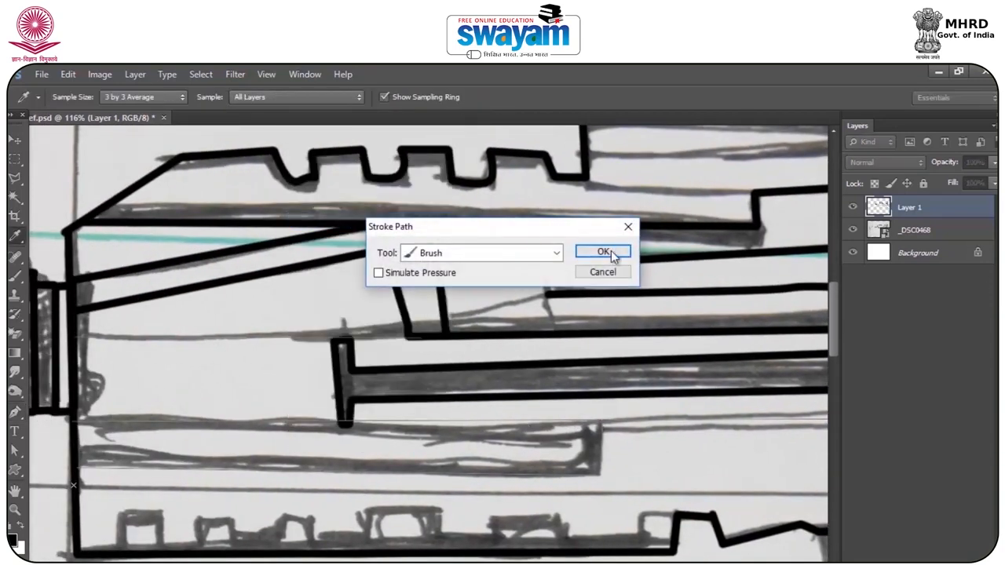
left_click(605, 253)
right_click(513, 298)
left_click(498, 359)
Hide the scanned sketch layer briefly to check the line art alone, and show it again
scroll(448, 396, "down", 8)
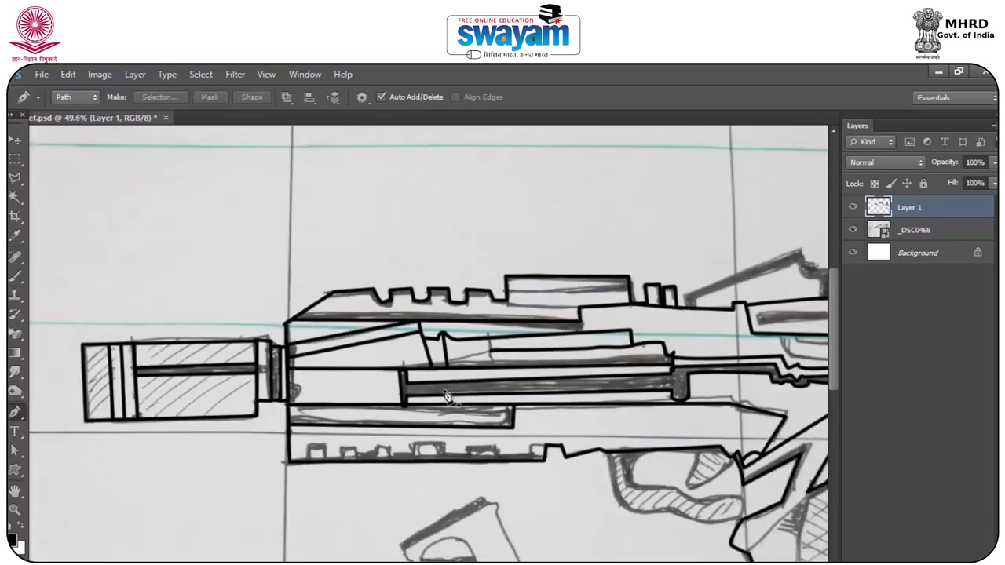
left_click(852, 230)
left_click(853, 229)
Trace the rear sight with the Pen tool from its front base up the ramp, over the peak and down the stepped rear
scroll(511, 361, "up", 5)
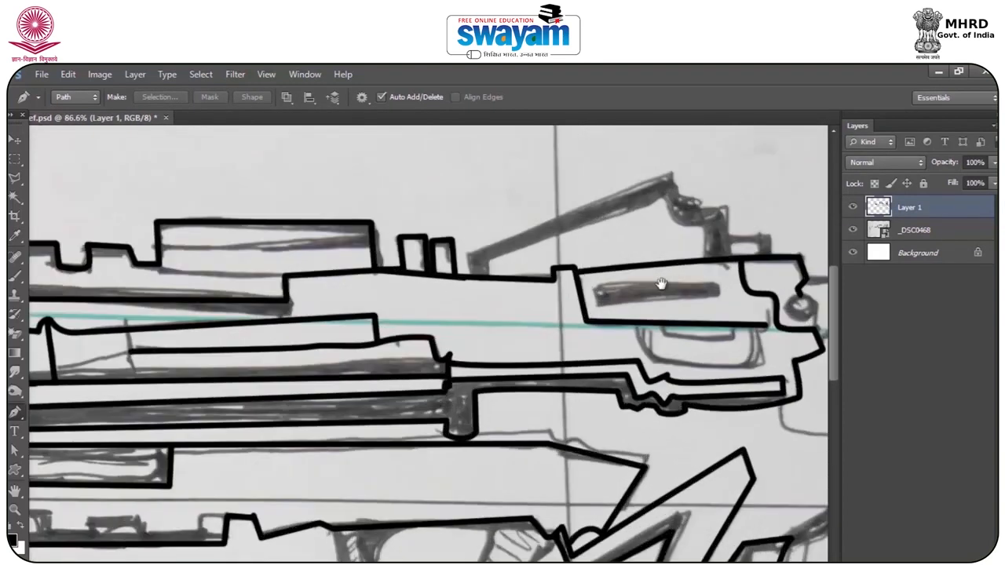
left_click(331, 309)
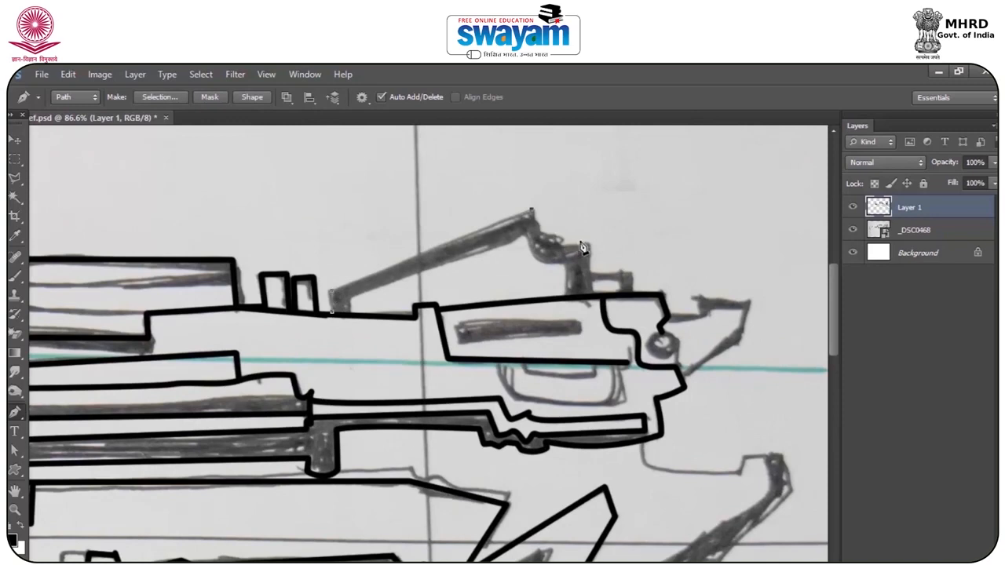
left_click(592, 273)
left_click(629, 272)
Stroke the rear sight path with the Brush and delete the path
right_click(610, 279)
left_click(632, 376)
left_click(589, 255)
right_click(609, 290)
left_click(662, 328)
Trace the pointed spur behind the body's rear end, from the upper rear corner around its tip to the lower edge
left_click(667, 315)
left_click(699, 297)
left_click(749, 302)
left_click(738, 343)
left_click(691, 378)
Stroke the spur's outline and delete its path
right_click(690, 379)
left_click(711, 433)
right_click(647, 285)
left_click(694, 314)
Trace the curved line below the body's rear end and around the hooked tang to the top of the grip
left_click_drag(672, 445, 594, 326)
left_click(568, 323)
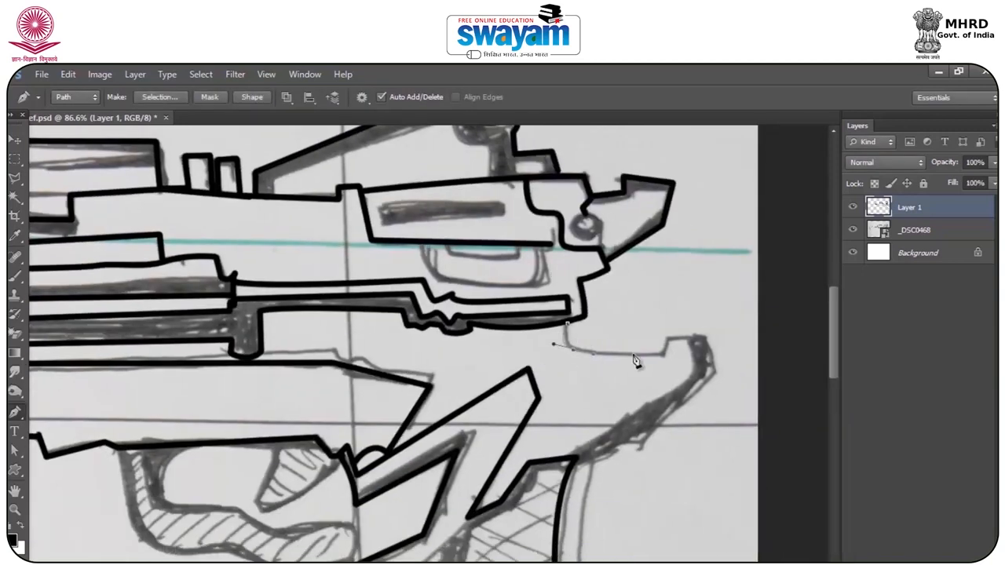
left_click(642, 446)
left_click(611, 449)
left_click(602, 460)
Extend the pen path down the grip's outer back curve and around the slanted base plate below the grip
left_click_drag(588, 505, 460, 309)
left_click_drag(562, 408, 645, 468)
left_click(563, 410, "alt")
mouse_move(565, 455)
left_mouse_down()
mouse_move(553, 494)
mouse_move(491, 373)
left_mouse_up()
left_click(548, 469)
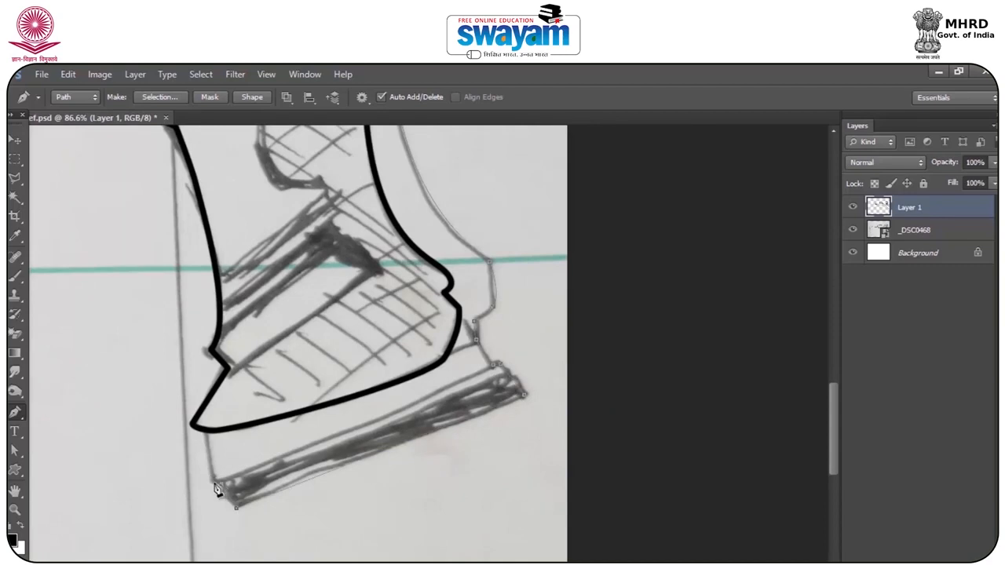
Trace the inner edge of the grip panel and the dark slanted band across the lower grip
left_click_drag(321, 196, 354, 267)
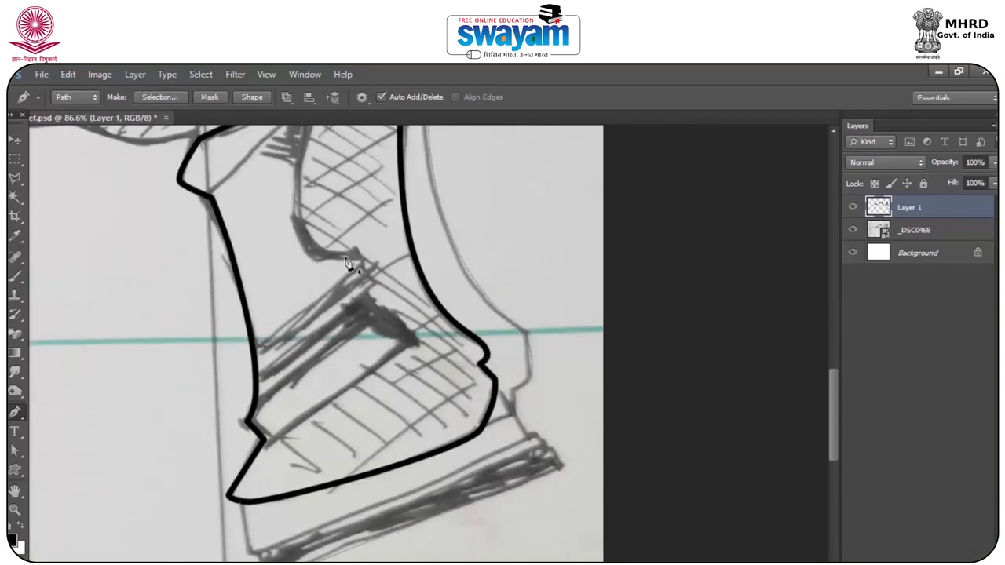
left_click_drag(309, 168, 325, 330)
left_click(326, 257)
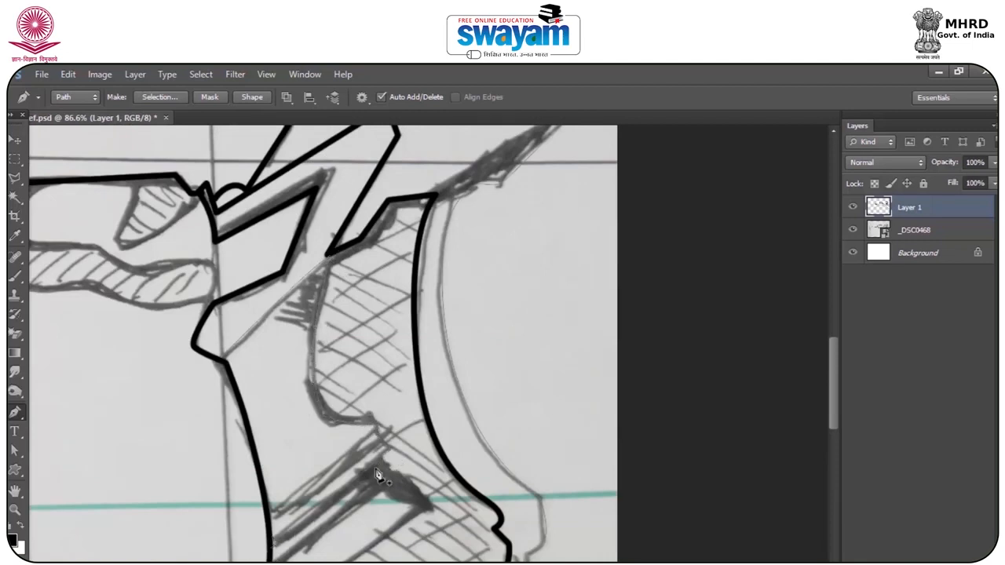
scroll(367, 554, "down", 2)
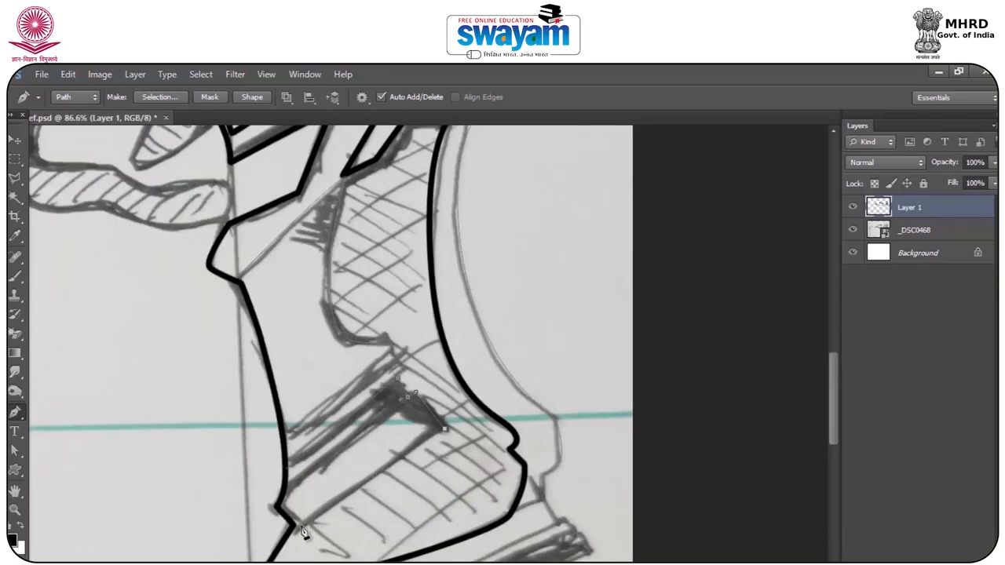
Trace the curved trigger guard below the body and the trigger inside it
scroll(384, 342, "down", 4)
left_click_drag(322, 317, 449, 416)
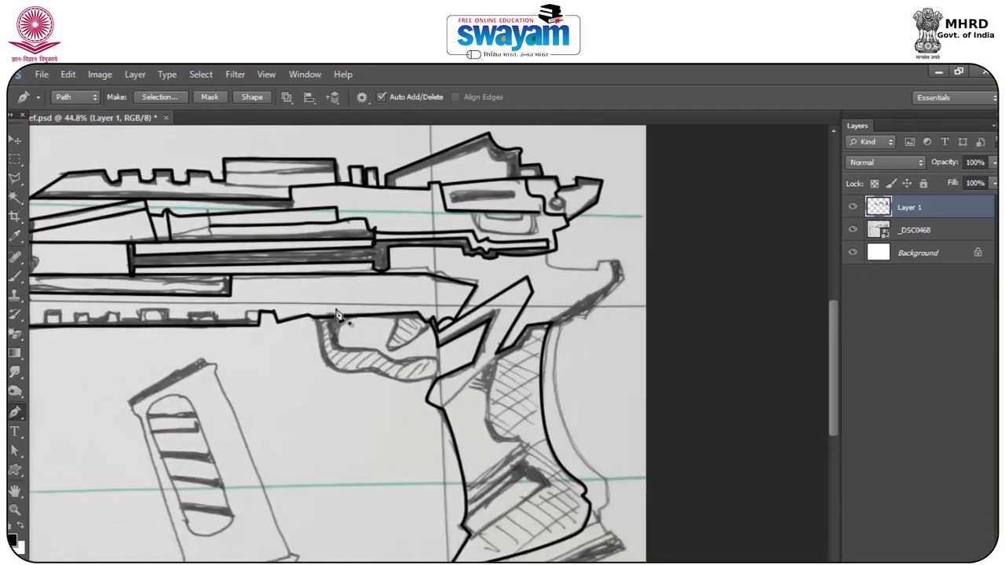
scroll(338, 314, "up", 4)
scroll(344, 336, "up", 3)
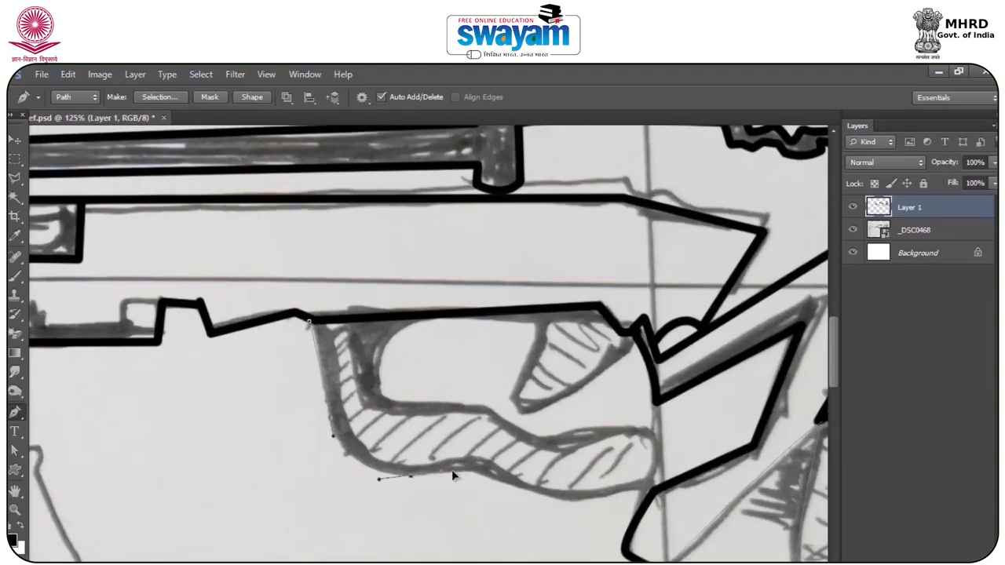
left_click(488, 476)
left_click_drag(572, 502, 589, 504)
left_click(647, 498, "ctrl")
left_click_drag(653, 394, 651, 420)
left_click_drag(641, 506, 619, 531)
left_click(587, 436, "ctrl")
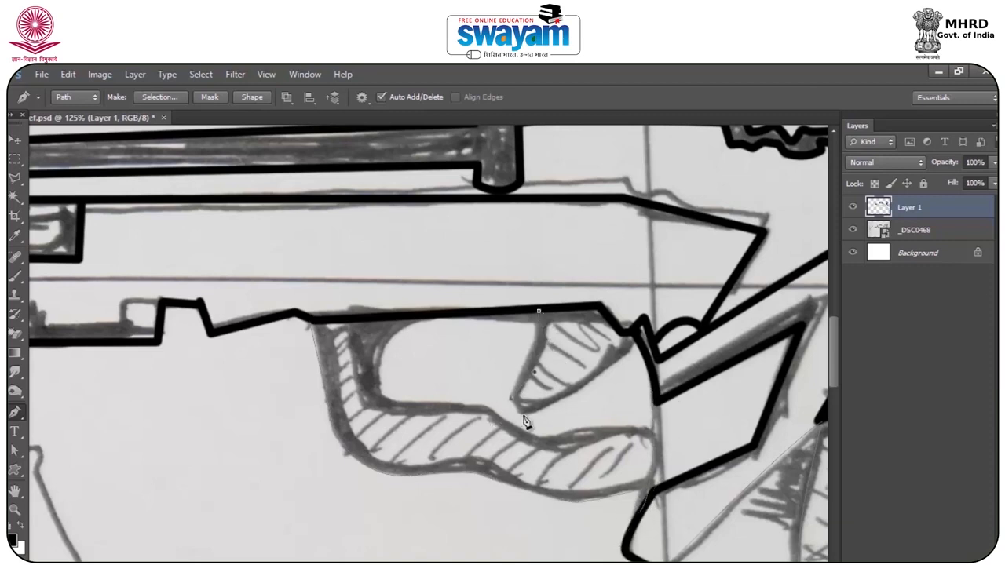
Stroke the grip, trigger guard and trigger paths with the brush, and delete the paths
right_click(602, 328)
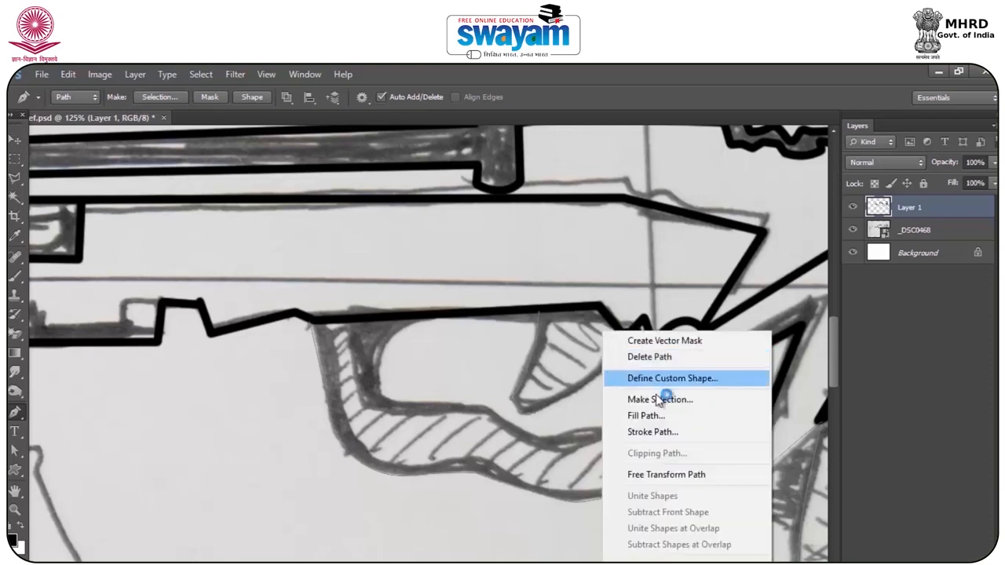
left_click(644, 428)
left_click(603, 251)
right_click(596, 306)
left_click(665, 333)
Trace the separate magazine from its slanted cap around the notched upper corner and down the long rear side
scroll(580, 306, "down", 6)
scroll(333, 281, "up", 4)
scroll(534, 419, "up", 1)
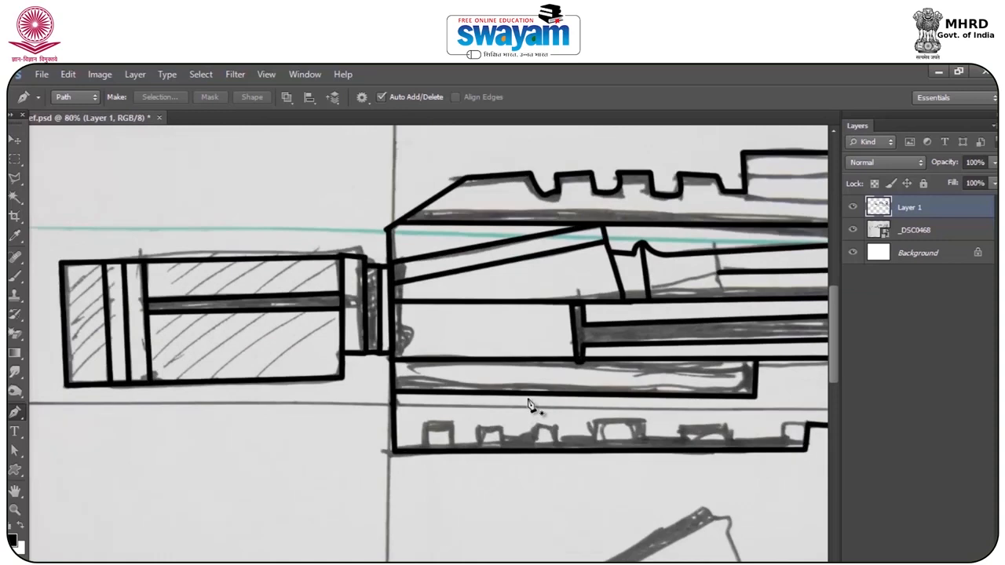
scroll(566, 415, "down", 3)
scroll(369, 367, "up", 2)
scroll(370, 367, "up", 3)
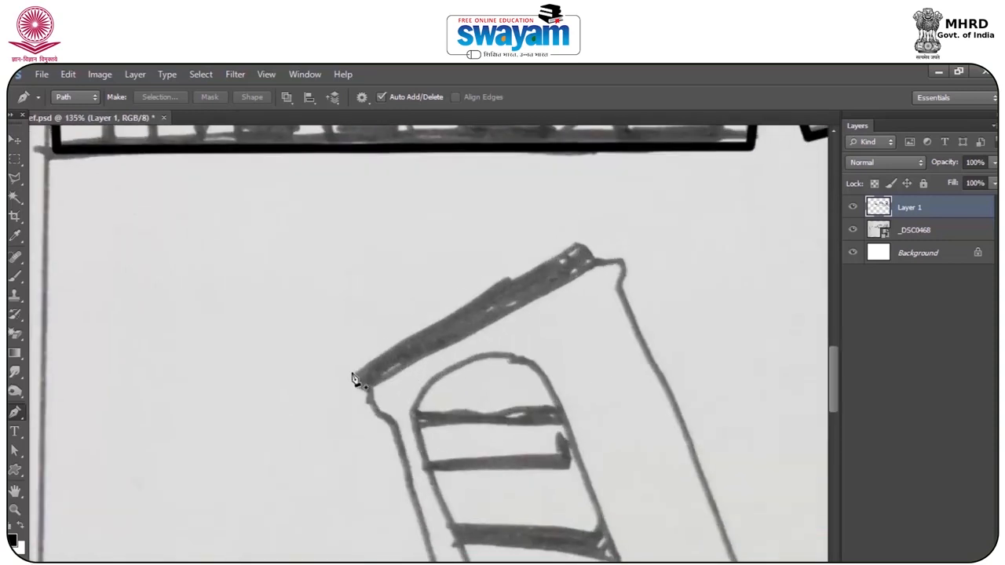
left_click(355, 374)
left_click(624, 261)
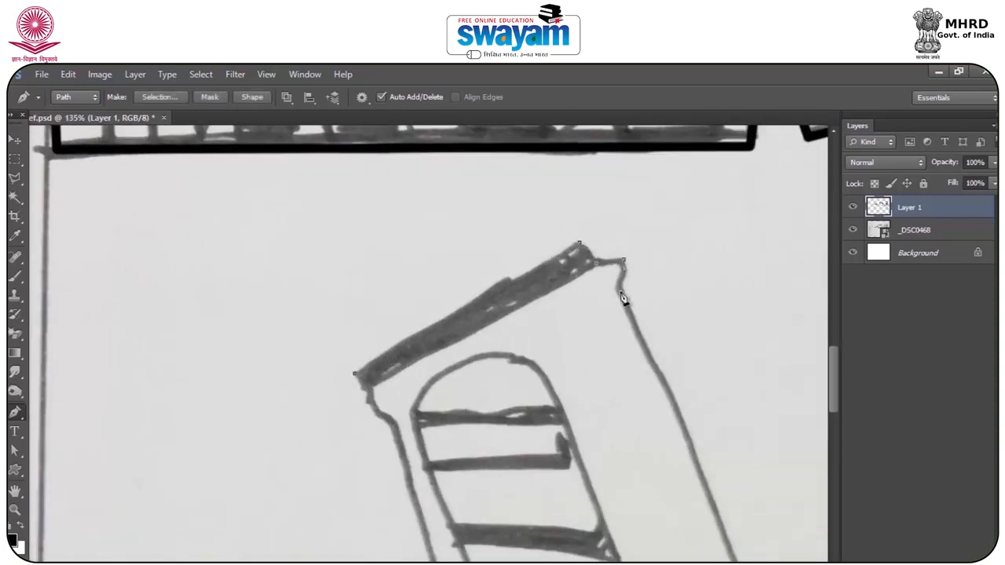
left_click_drag(691, 468, 538, 280)
left_click(549, 398)
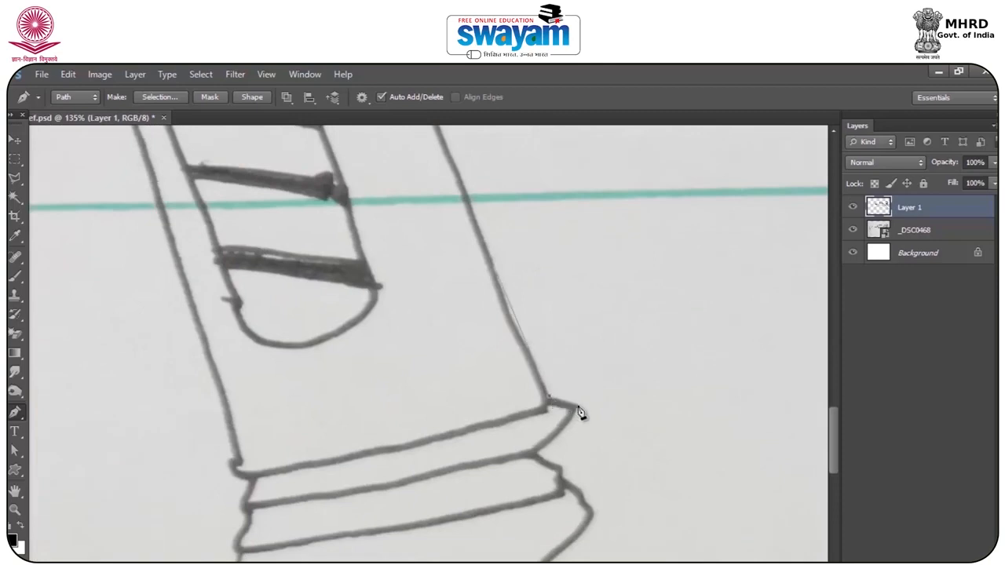
Extend the magazine path around the stepped base and back up the opposite side to the cap
left_click(562, 482)
left_click(583, 491)
left_click(590, 517)
left_click_drag(589, 523, 619, 362)
left_click(558, 420)
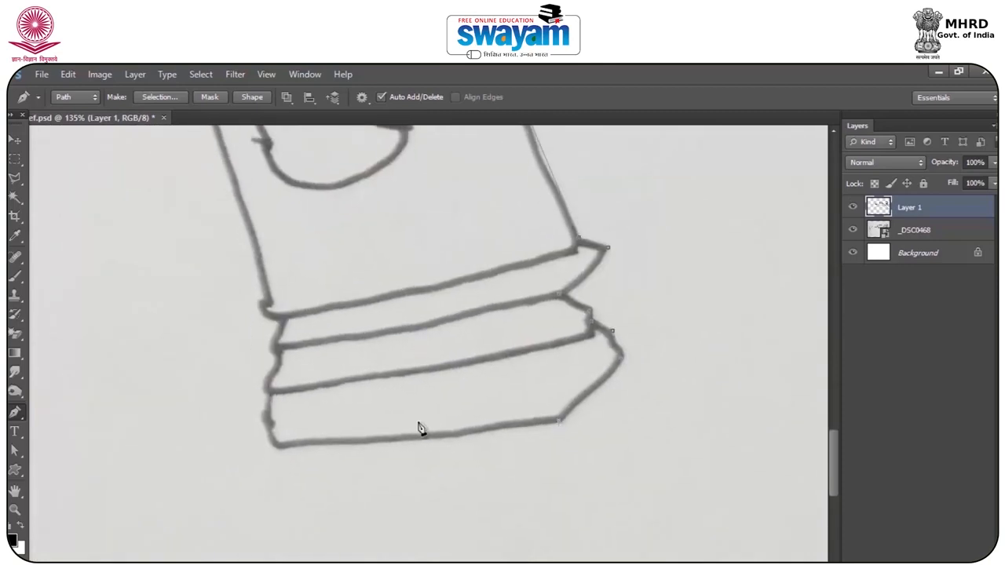
left_click_drag(295, 364, 281, 354)
scroll(272, 305, "up", 10)
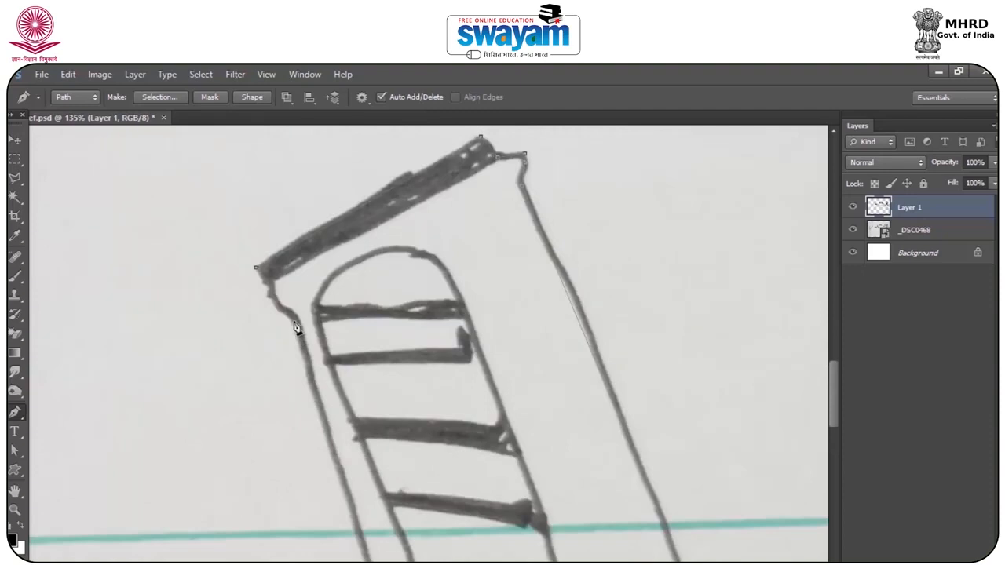
Stroke the magazine outline with the brush and delete its path
right_click(278, 274)
left_click(330, 374)
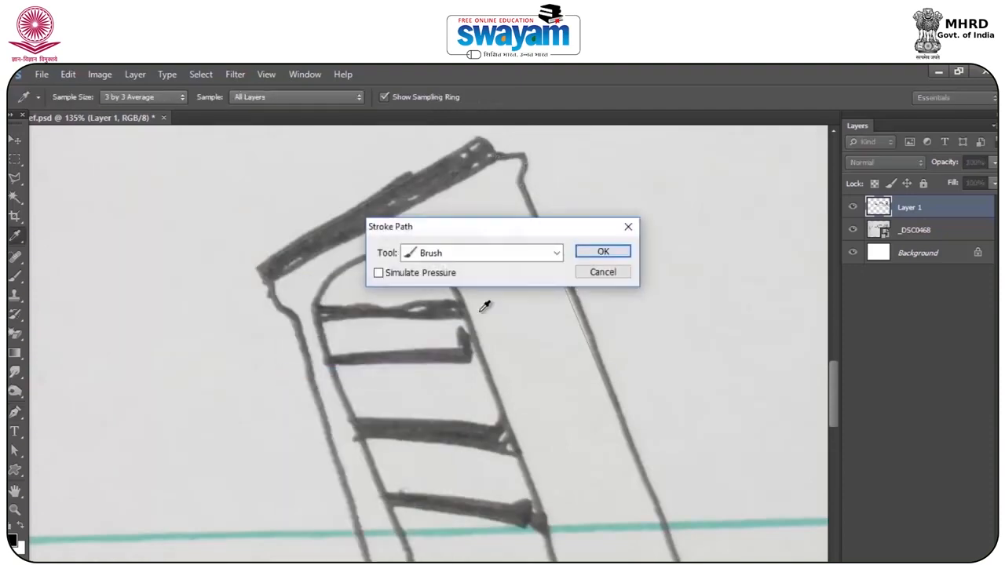
left_click(617, 256)
right_click(589, 255)
left_click(601, 280)
Select the whole front view of the gun with a loose Polygonal Lasso outline
scroll(552, 274, "down", 6)
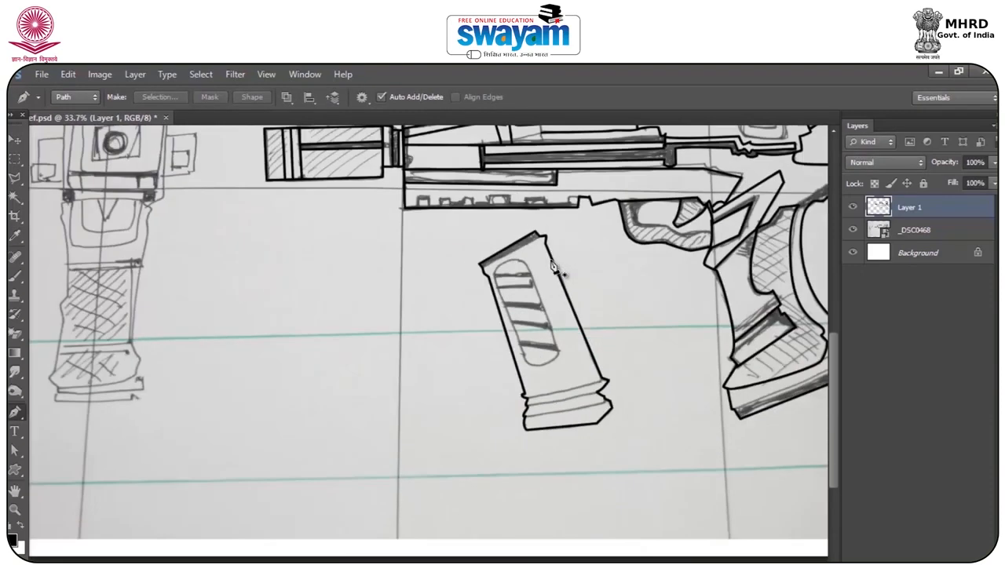
scroll(181, 283, "up", 3)
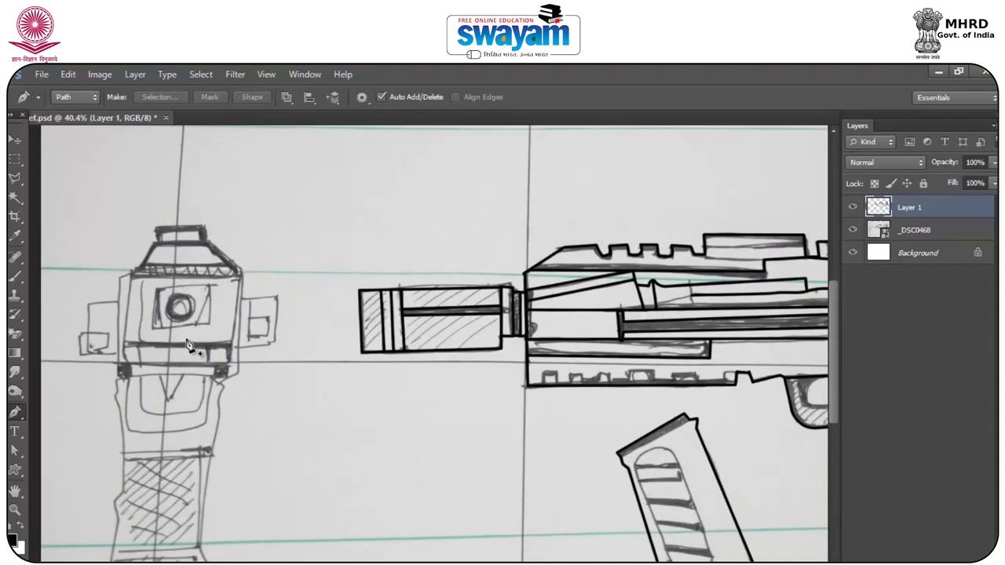
left_click_drag(173, 351, 286, 293)
left_click(15, 179)
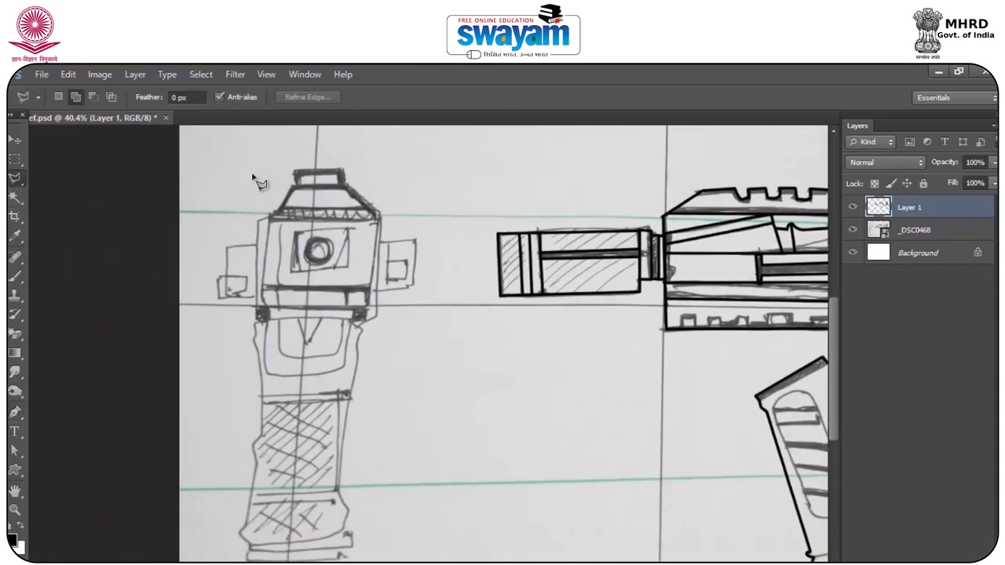
scroll(254, 177, "down", 3)
scroll(259, 182, "down", 1)
mouse_move(245, 161)
left_mouse_down()
mouse_move(101, 269)
mouse_move(116, 435)
mouse_move(218, 554)
mouse_move(285, 415)
mouse_move(293, 211)
mouse_move(248, 163)
left_mouse_up()
Rasterize the _DSC0468 scan layer and copy the selected front view onto its own layer
right_click(914, 230)
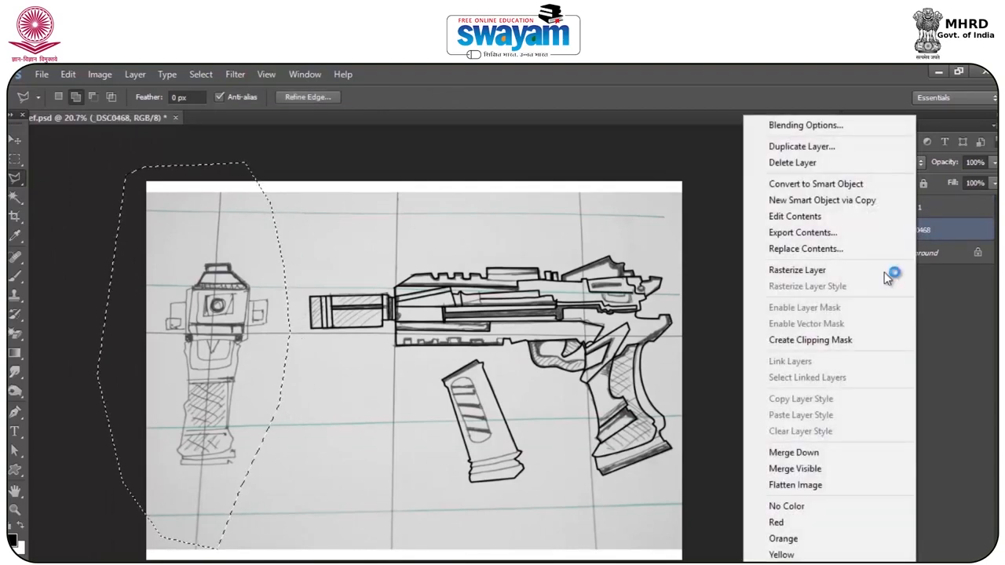
left_click(810, 267)
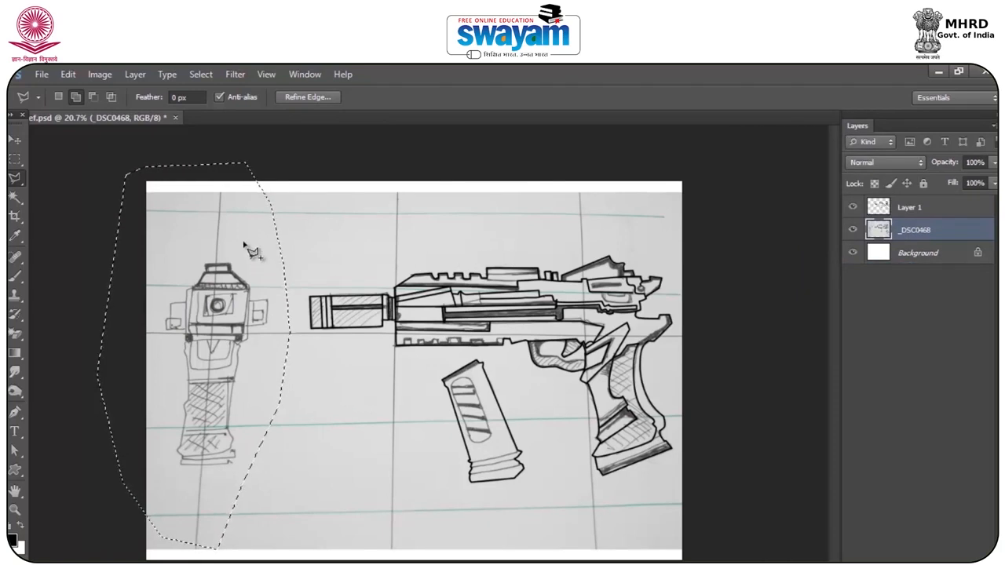
key("ctrl+j")
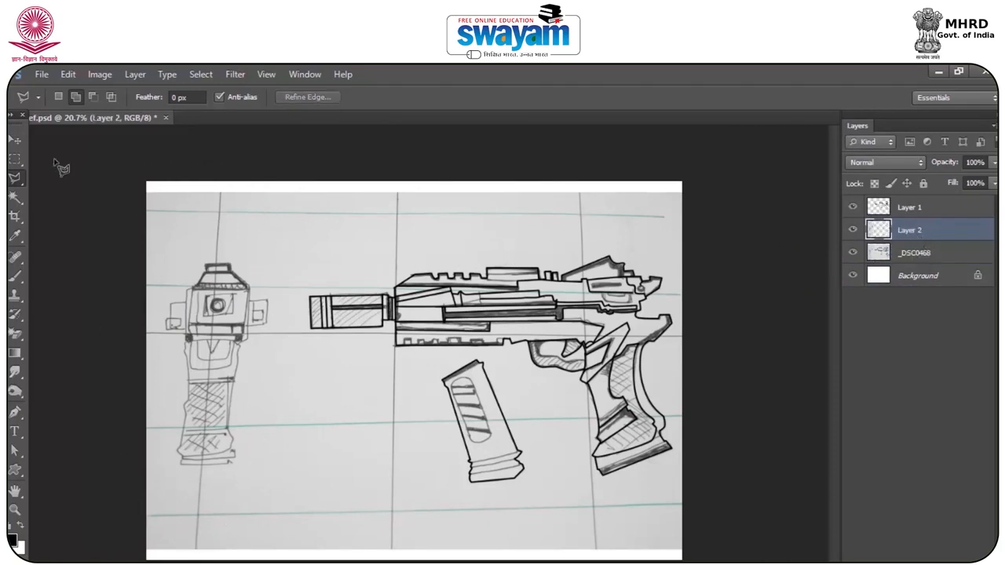
Free-transform the copied front view to about 110% width and 102% height, skewing it until its centre line is vertical
left_click(14, 140)
key("ctrl+t")
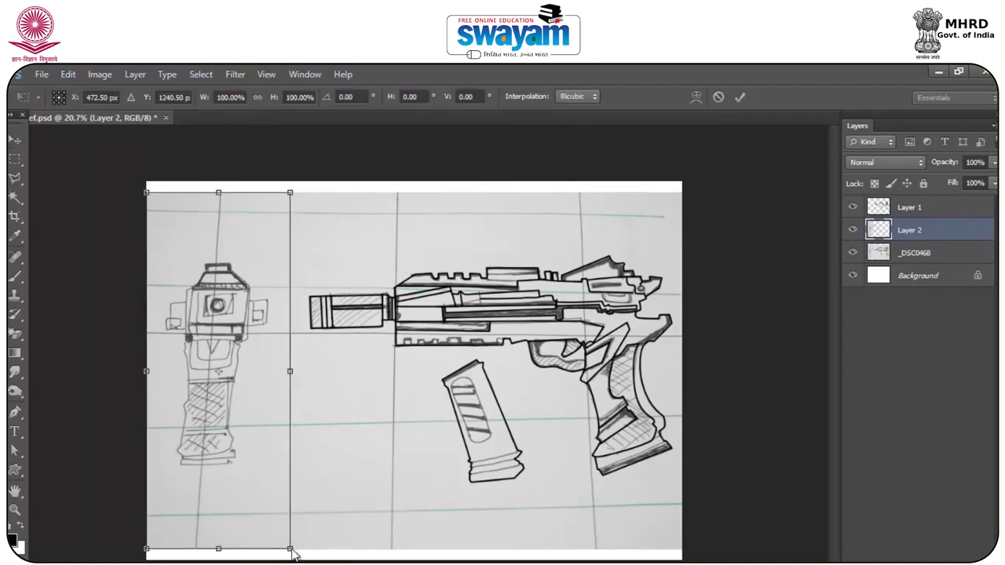
left_click_drag(297, 552, 304, 548)
left_click_drag(218, 325, 220, 333)
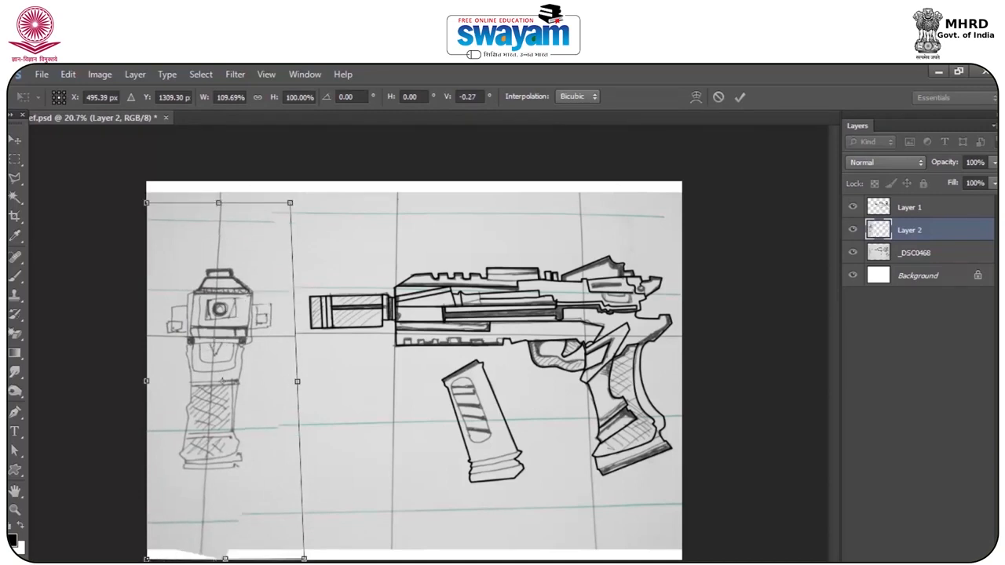
left_click_drag(226, 559, 238, 559)
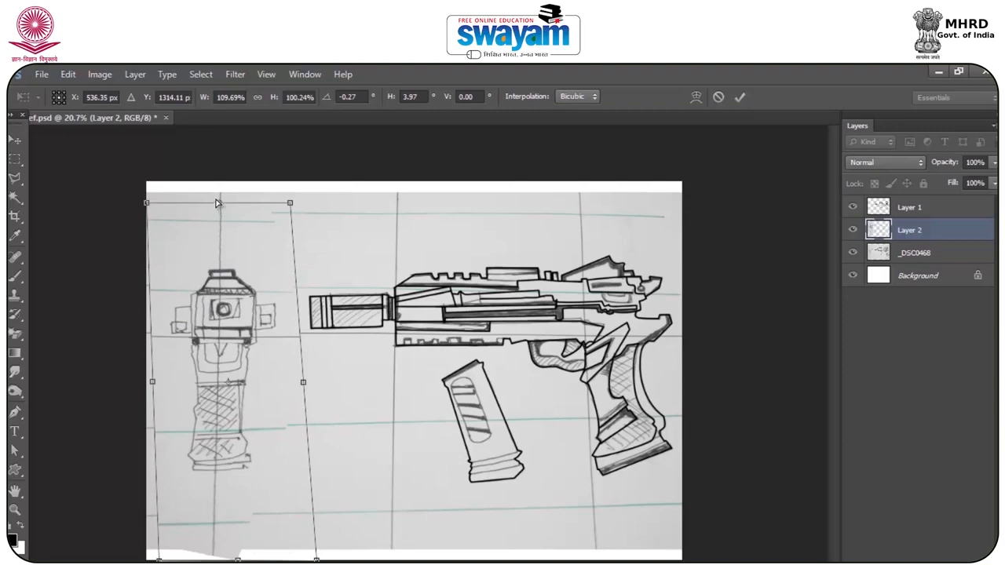
left_click_drag(217, 204, 217, 206)
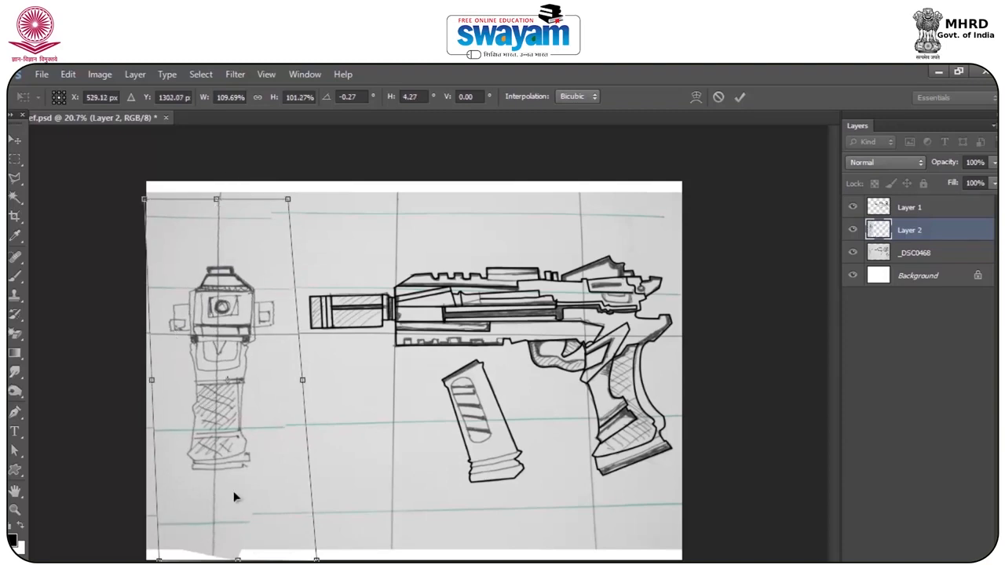
left_click_drag(237, 559, 240, 558)
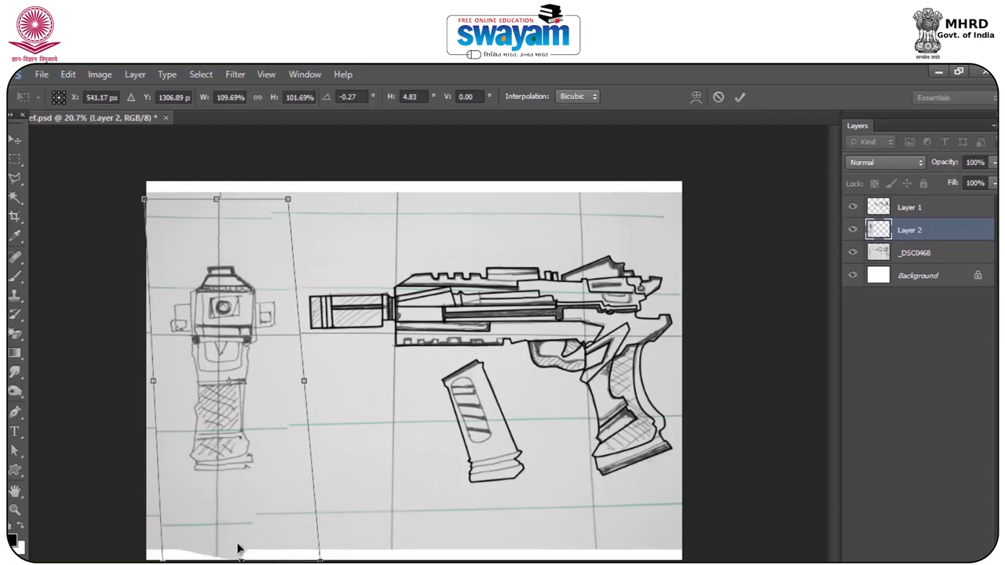
double_click(235, 530)
Trace the left half of the front view's top sight and sloped upper housing, starting from the centre line
scroll(400, 354, "down", 4)
scroll(400, 361, "up", 5)
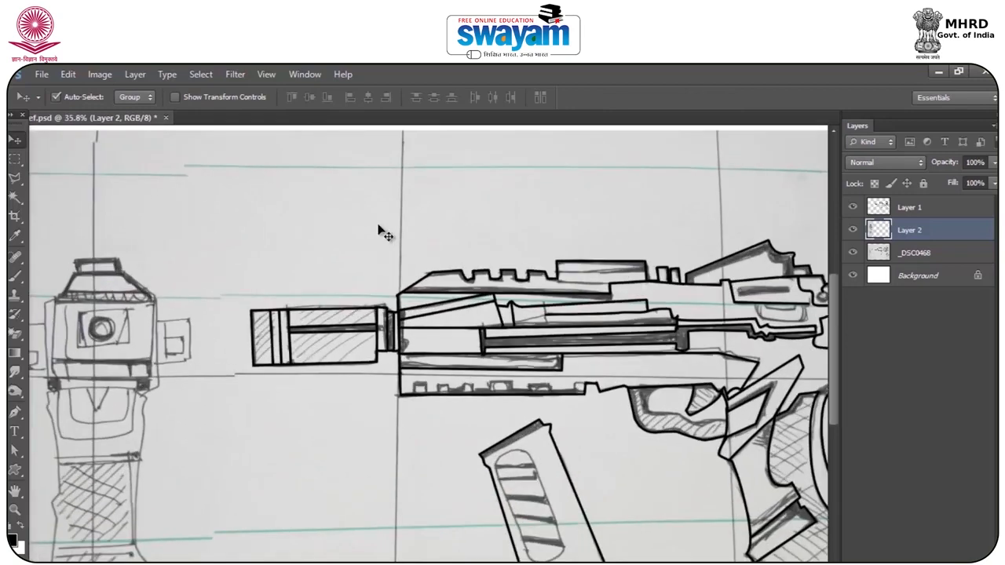
scroll(381, 232, "up", 2)
scroll(381, 233, "down", 3)
scroll(381, 232, "up", 1)
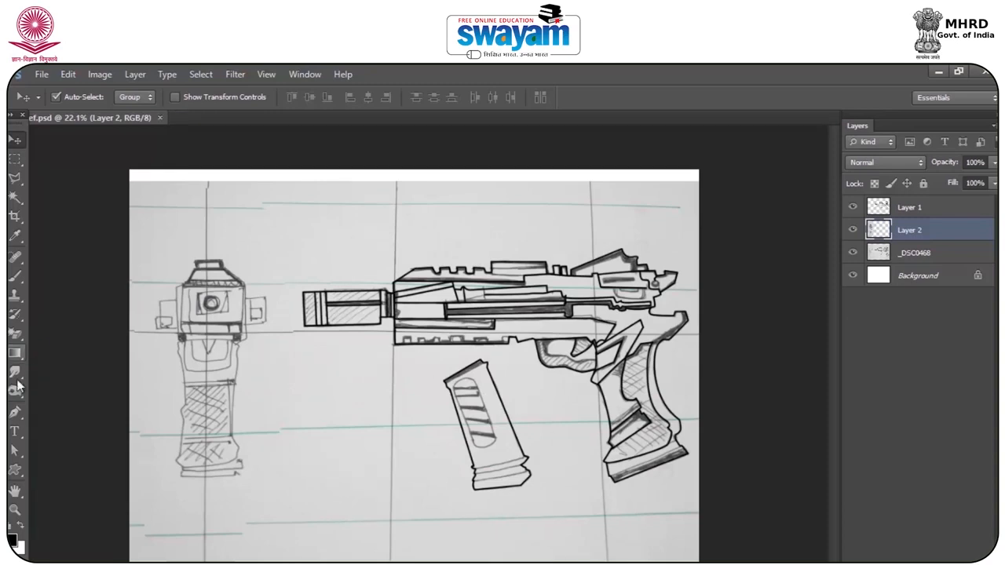
left_click(14, 411)
scroll(101, 339, "up", 5)
left_click(106, 343)
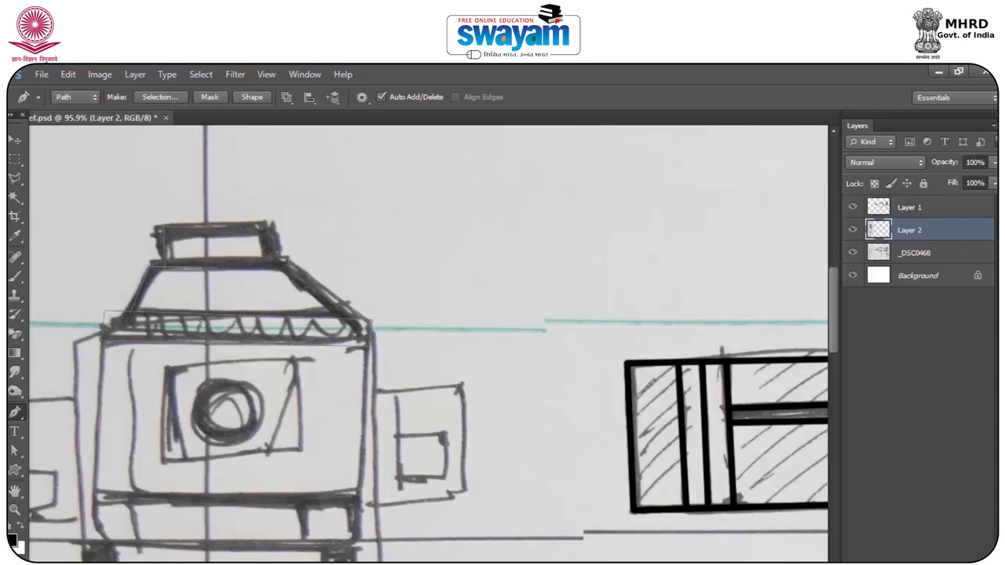
Add a new layer above the copied front view and trace the left half of the square frame around the muzzle
key("ctrl+alt+shift+n")
left_click_drag(165, 346, 298, 319)
left_click(338, 337)
left_click(281, 338)
left_click(278, 438)
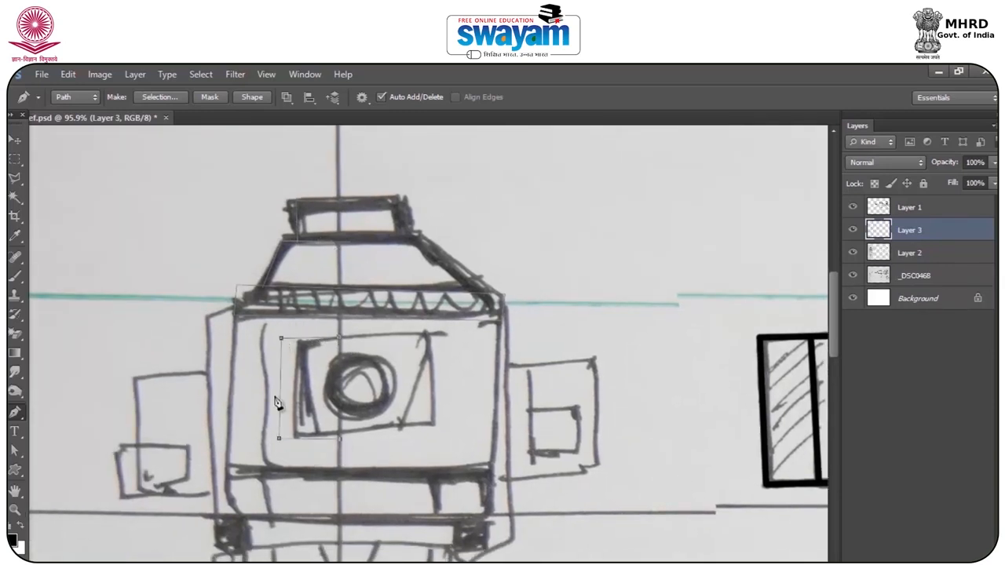
Trace the left side of the front view's body from the upper housing down to the horizontal guide line
left_click(234, 303)
left_click(211, 523)
left_click(235, 522)
left_click(234, 303)
key("Return")
key("ctrl+z")
left_click(235, 303)
Trace the side box and the small block attached to the left of the front view's body
left_click_drag(253, 477, 292, 427)
left_click(245, 320)
left_click(158, 397)
left_click(159, 400)
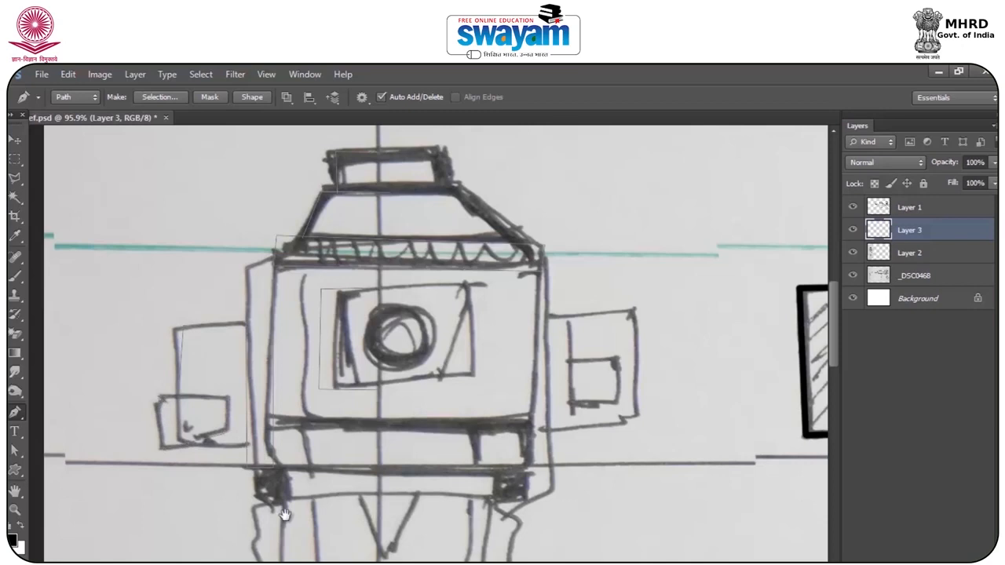
Trace the grip's left contour in the front view down to the base plates and across to the centre line
scroll(259, 392, "down", 3)
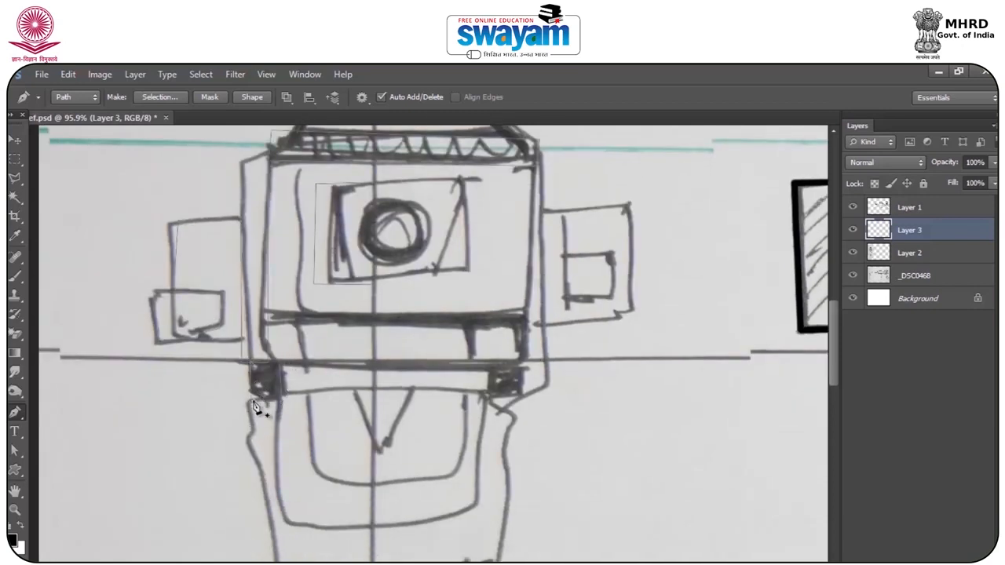
scroll(274, 529, "down", 8)
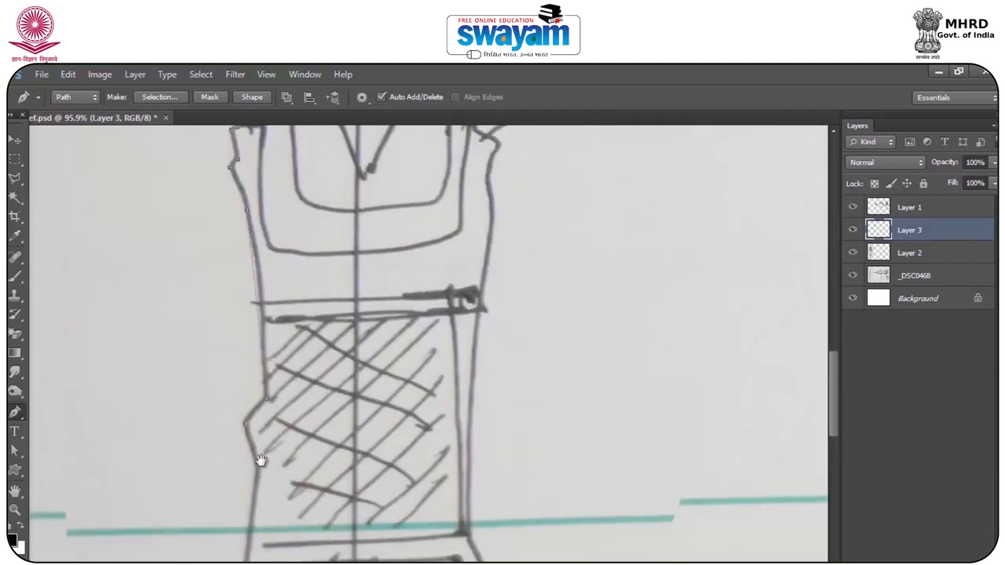
scroll(259, 471, "down", 3)
scroll(243, 542, "down", 3)
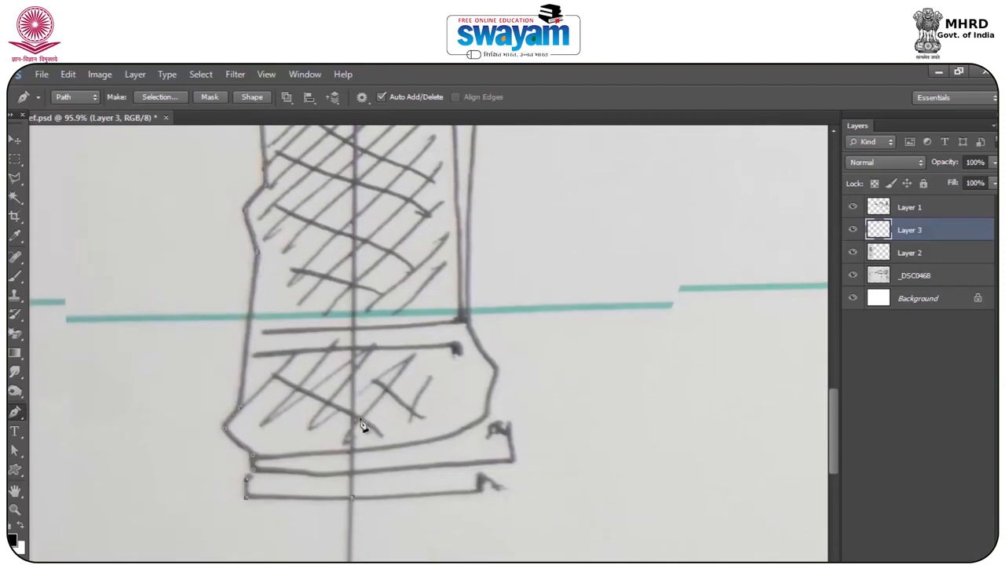
Trace the horizontal band lines across the left half of the front view's grip to the centre line
scroll(332, 447, "up", 12)
scroll(307, 399, "down", 10)
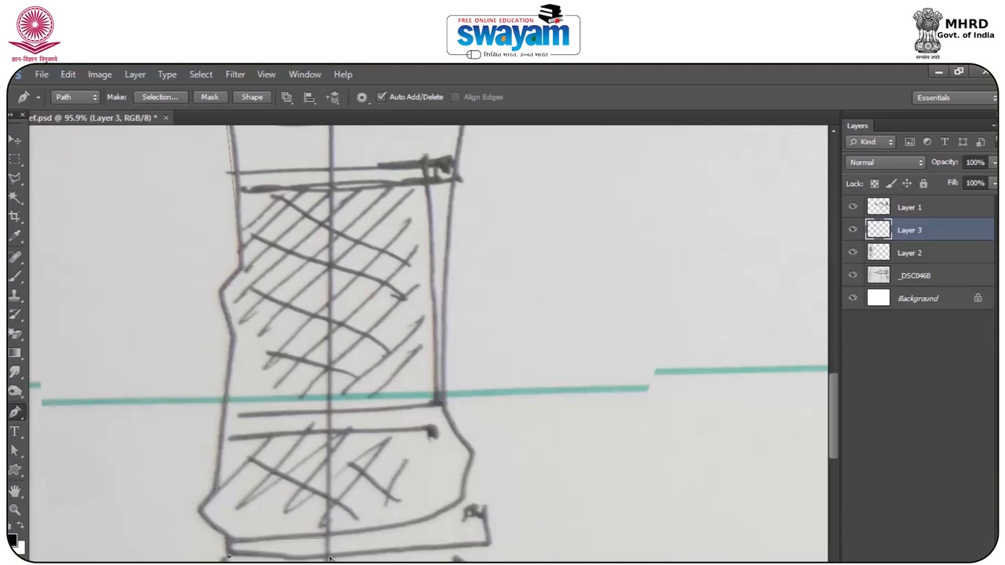
left_click(223, 413)
left_click(224, 439)
left_click_drag(292, 272, 321, 451)
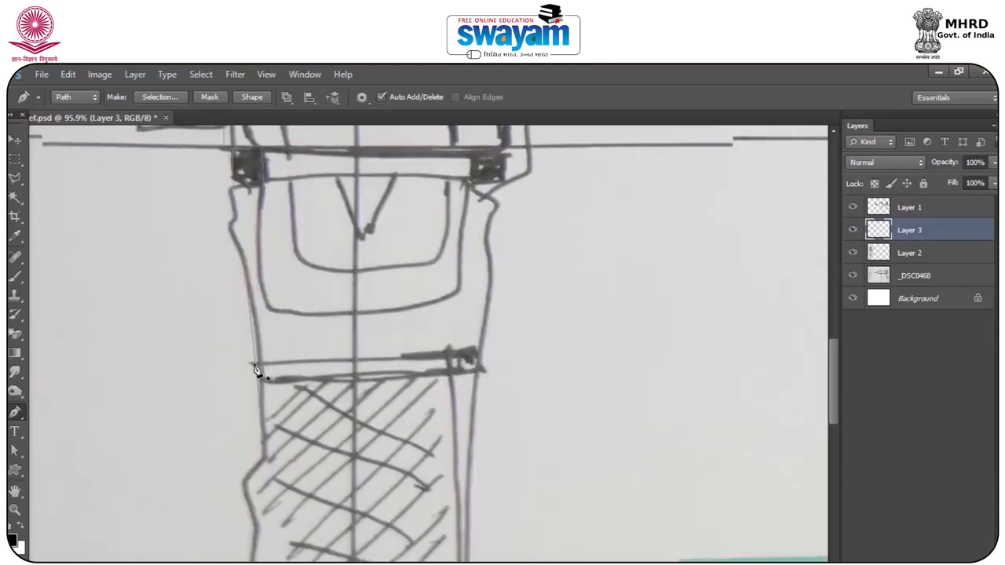
left_click_drag(306, 268, 283, 420)
Trace the left halves of the inner and outer U-shaped outlines and their upper edge at the head of the grip
left_click(242, 341)
left_click(331, 342)
key("Escape")
left_click(267, 341)
left_click_drag(272, 407, 283, 418)
key("Escape")
left_click(242, 342)
left_click_drag(249, 460, 278, 469)
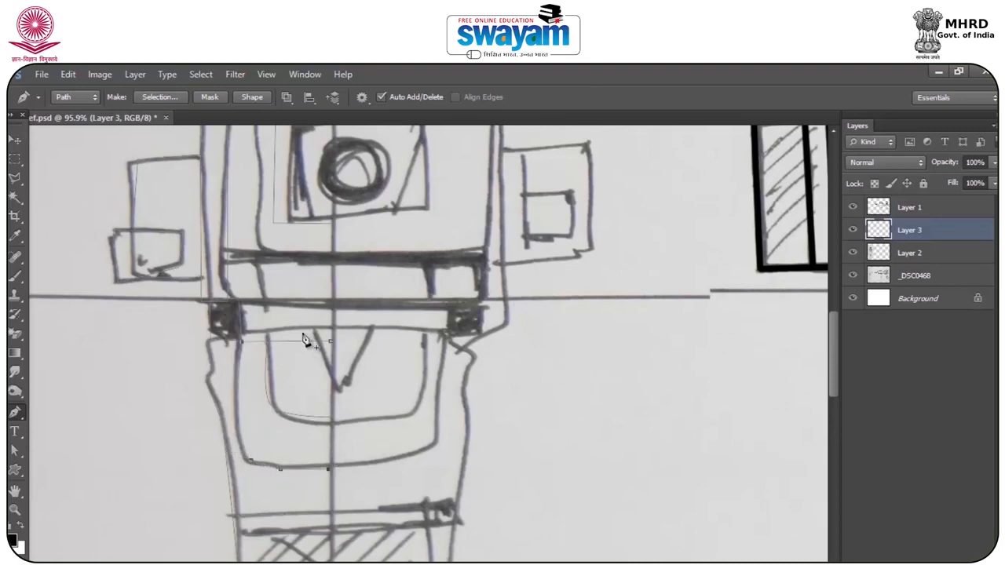
Trace the left half of the recess below the muzzle housing, stroke all front-view paths on Layer 3 and delete the paths
left_click(259, 257)
left_click(259, 305)
scroll(301, 381, "up", 4)
left_click(366, 172)
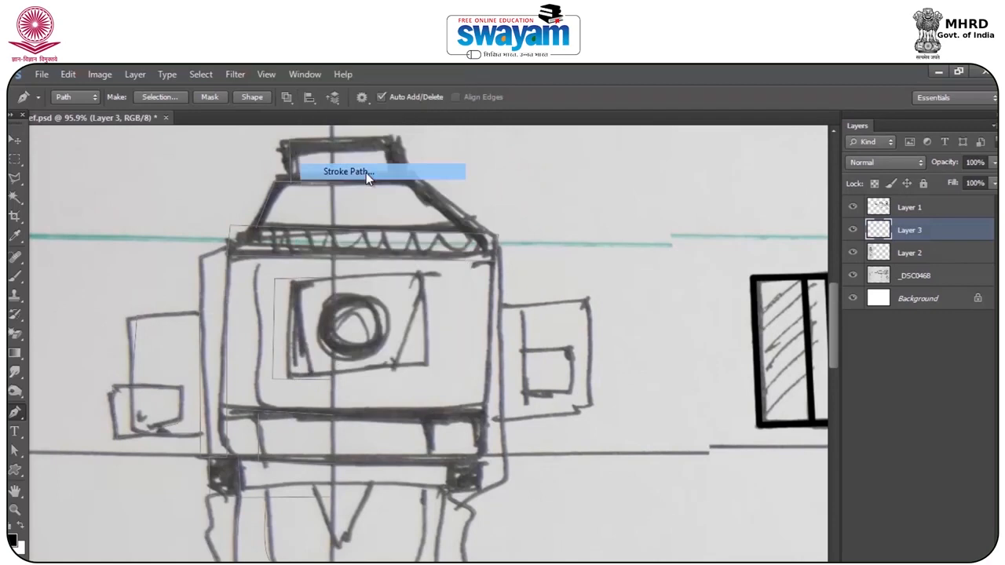
left_click(592, 250)
right_click(387, 253)
left_click(440, 278)
scroll(488, 289, "down", 3)
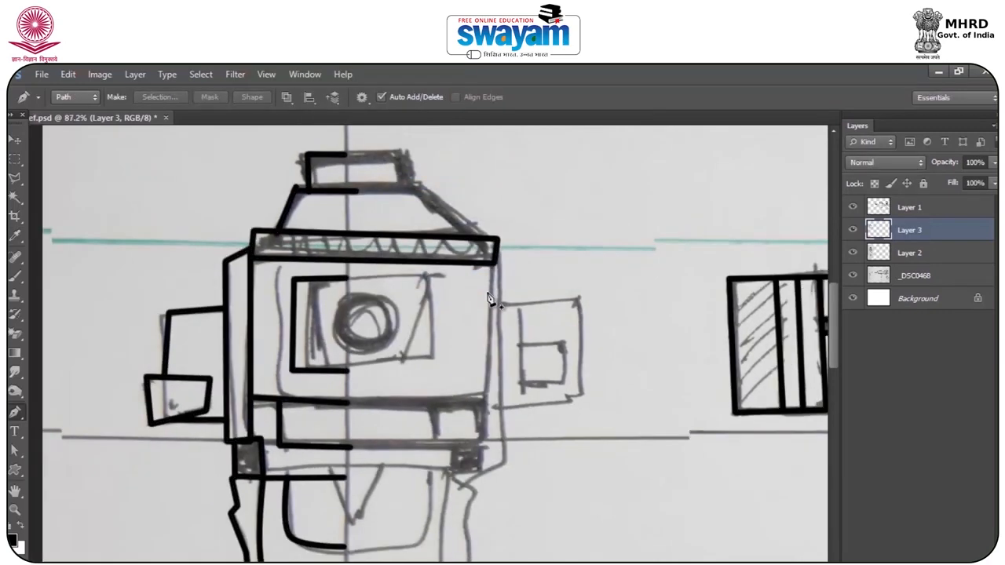
Delete the part of the upper band's outline that extends right of the centre line, and clear the selection
left_click(15, 180)
left_click(385, 235)
left_click(376, 275)
left_click(511, 273)
double_click(510, 212)
key("ctrl+d")
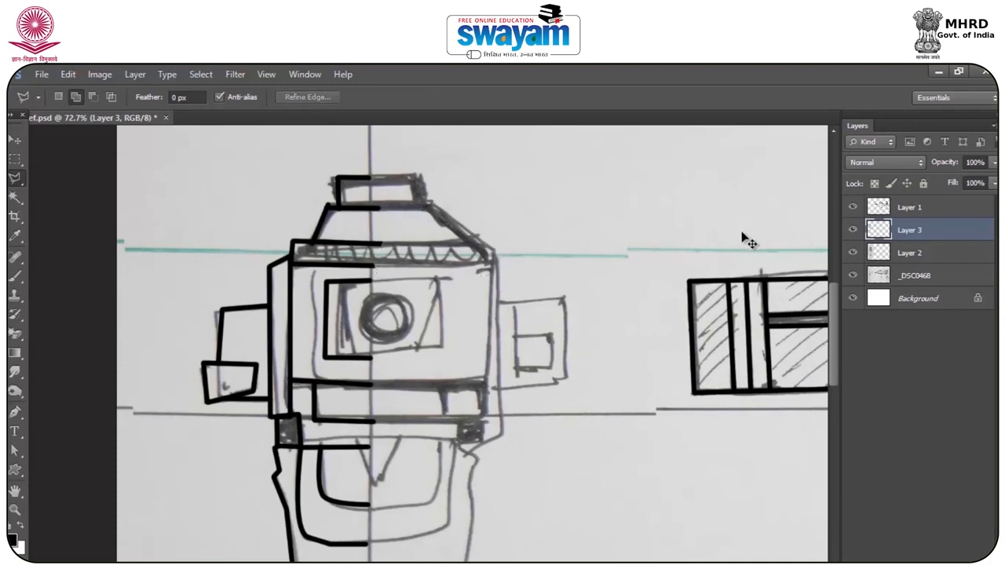
Duplicate Layer 3, flip the copy horizontally and move it right to form the front view's mirrored half
key("ctrl+j")
key("ctrl+t")
right_click(355, 351)
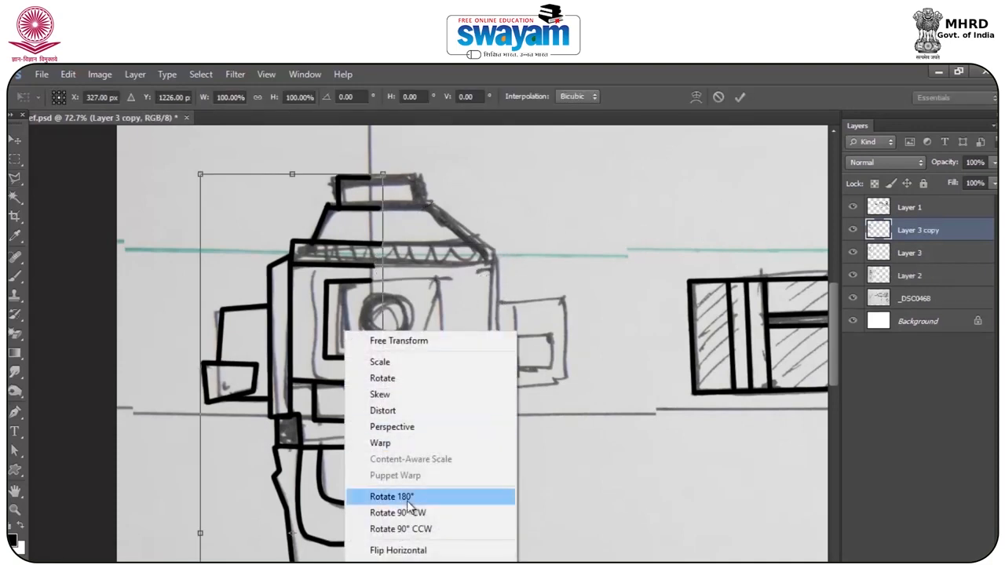
left_click(420, 545)
left_click_drag(312, 375, 499, 375)
key("Return")
key("l")
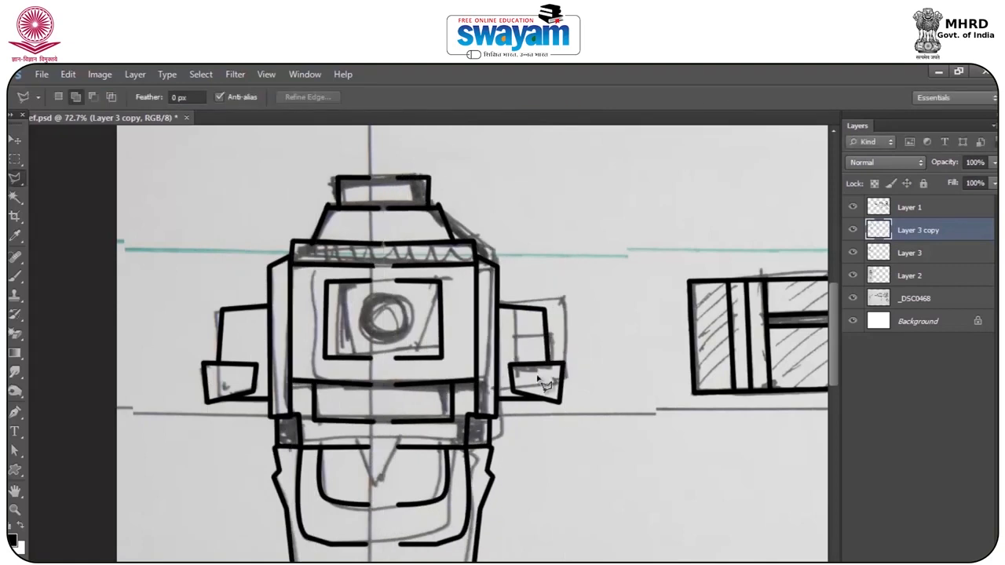
Draw pen paths bridging the centre gaps between the mirrored halves of the upper body, and trace the V-shaped notch below
scroll(440, 383, "down", 5)
scroll(160, 347, "up", 2)
left_click(16, 412)
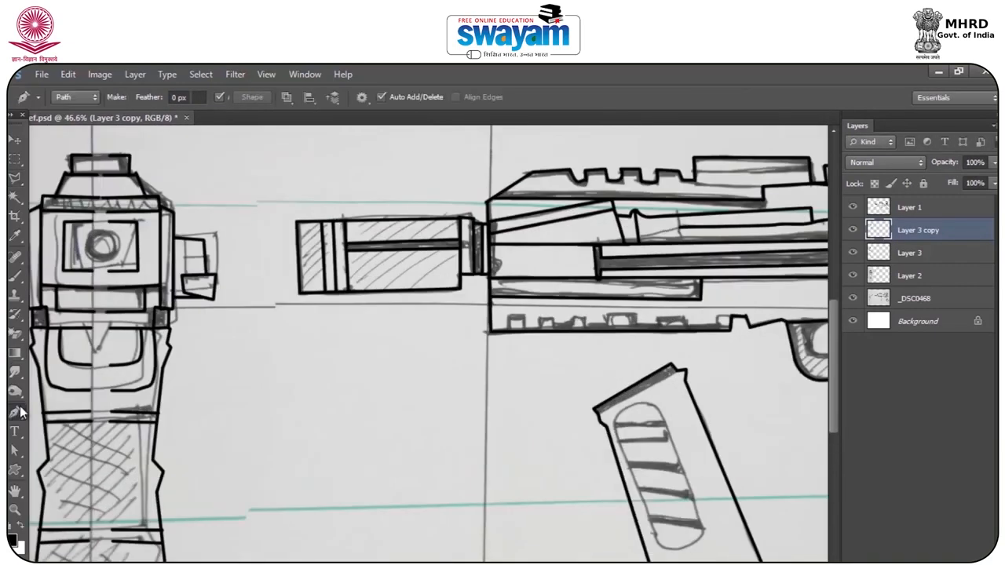
left_click_drag(114, 303, 271, 350)
scroll(247, 329, "up", 5)
left_click(247, 358)
left_click(314, 357)
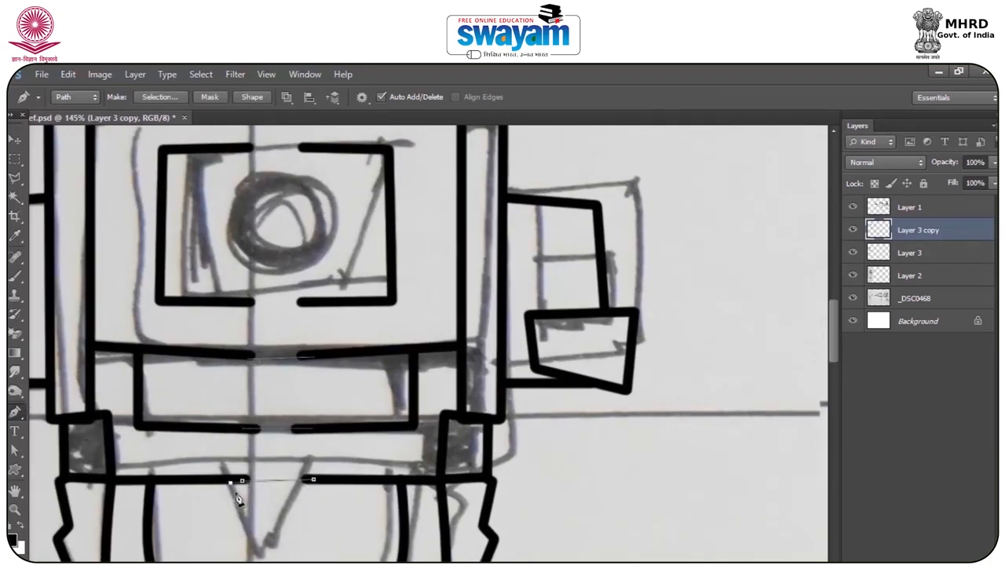
key("ctrl+alt+z")
scroll(207, 431, "down", 4)
scroll(276, 245, "up", 4)
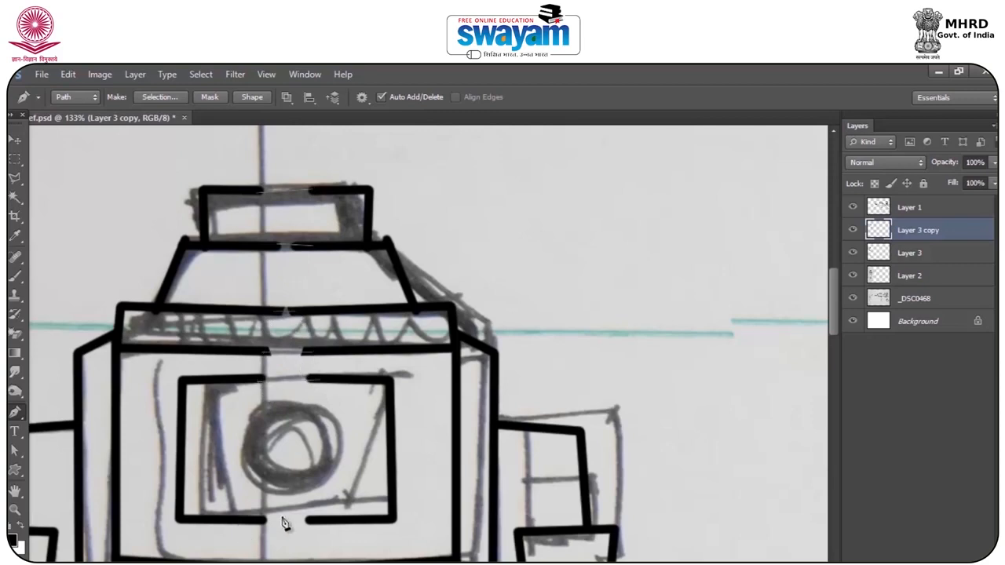
scroll(306, 534, "down", 10)
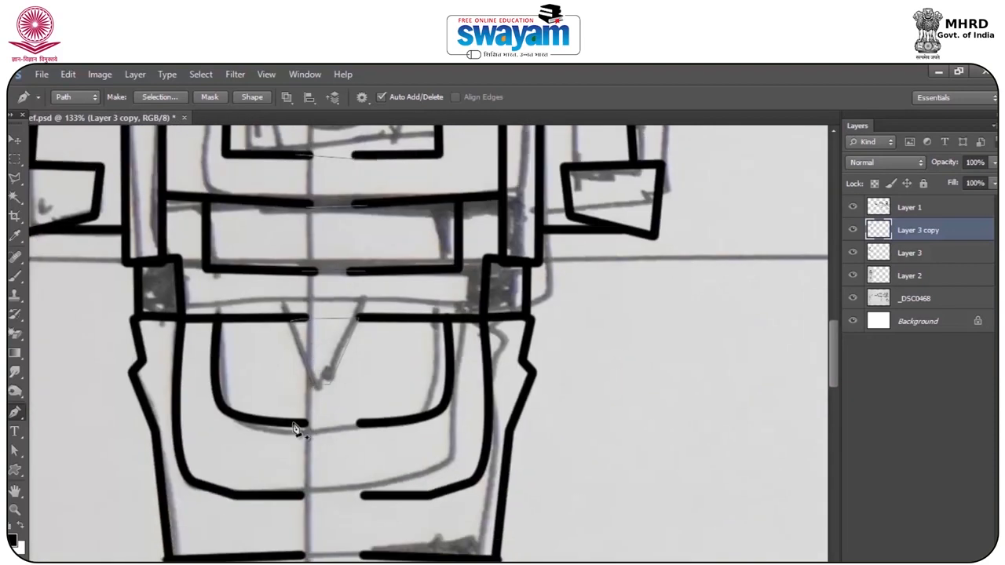
Bridge the centre gaps in the U-shaped outlines, the grip bands and the base plates with pen paths
left_click(374, 557)
left_click_drag(371, 561, 320, 465)
left_click(299, 527, "ctrl")
left_click_drag(298, 542, 301, 451)
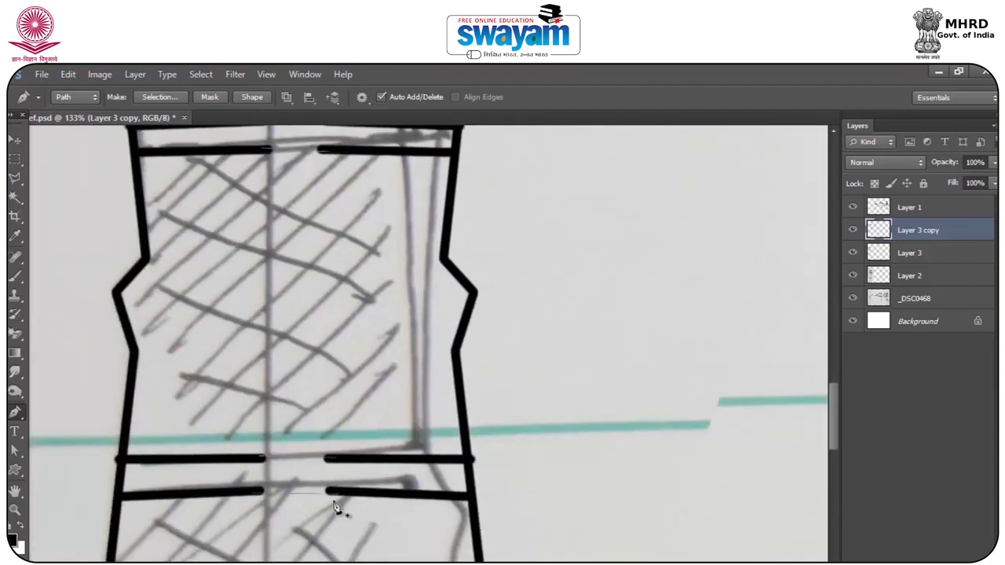
scroll(340, 502, "down", 3)
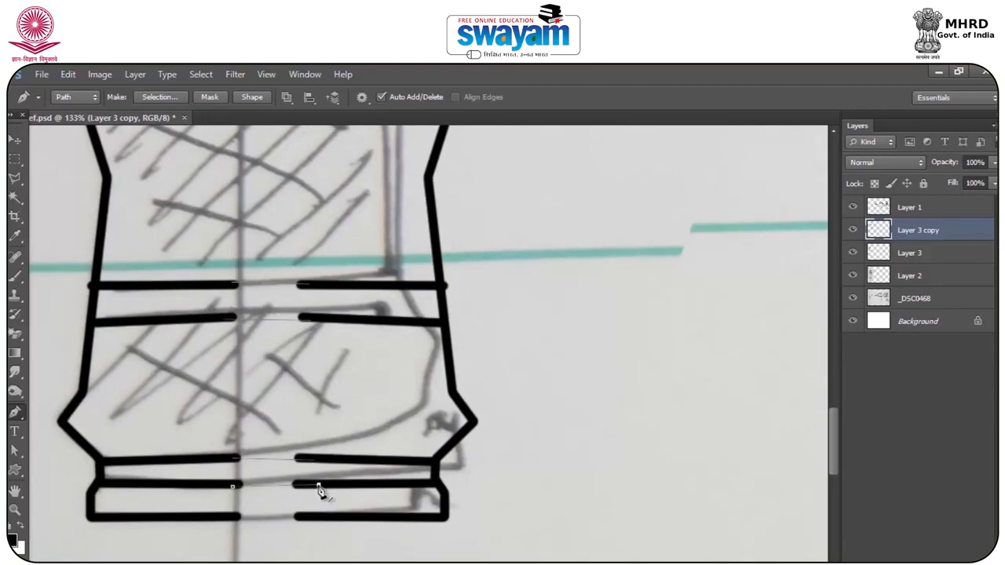
scroll(312, 424, "down", 6)
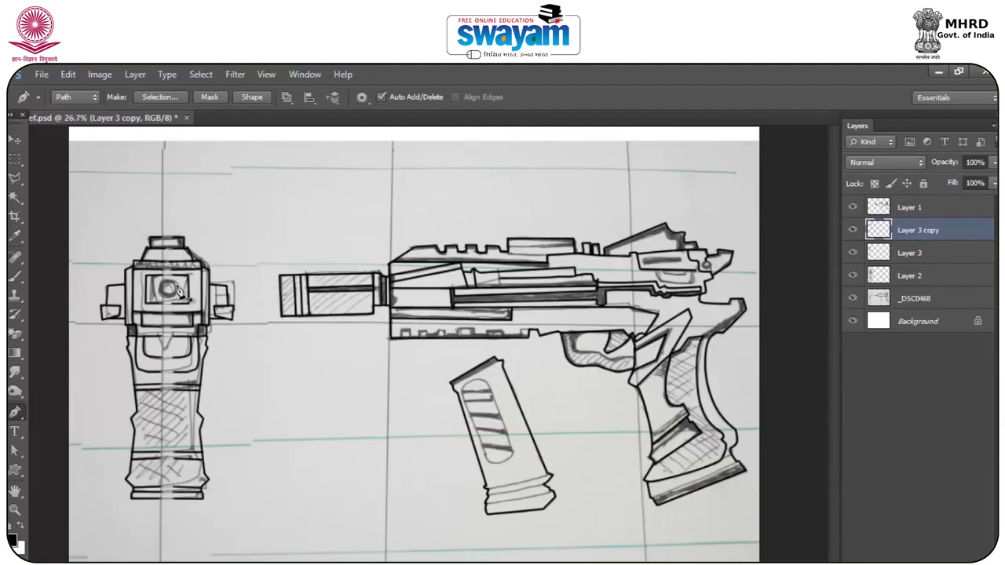
Stroke the bridging paths in the front view, delete the paths and save the document
scroll(177, 284, "up", 3)
right_click(177, 284)
left_click(226, 386)
key("Return")
right_click(238, 303)
left_click(298, 354)
scroll(277, 316, "down", 3)
scroll(276, 317, "down", 1)
key("ctrl+s")
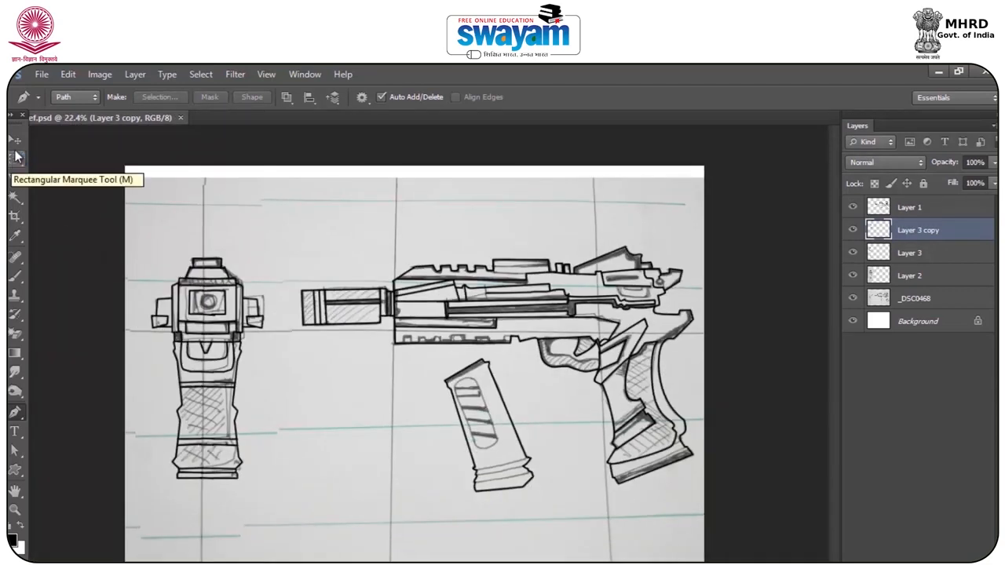
Save a JPEG copy named gun ref in the gun ref video folder at quality 12 (Maximum), Progressive with 3 scans
left_click(42, 74)
left_click(86, 255)
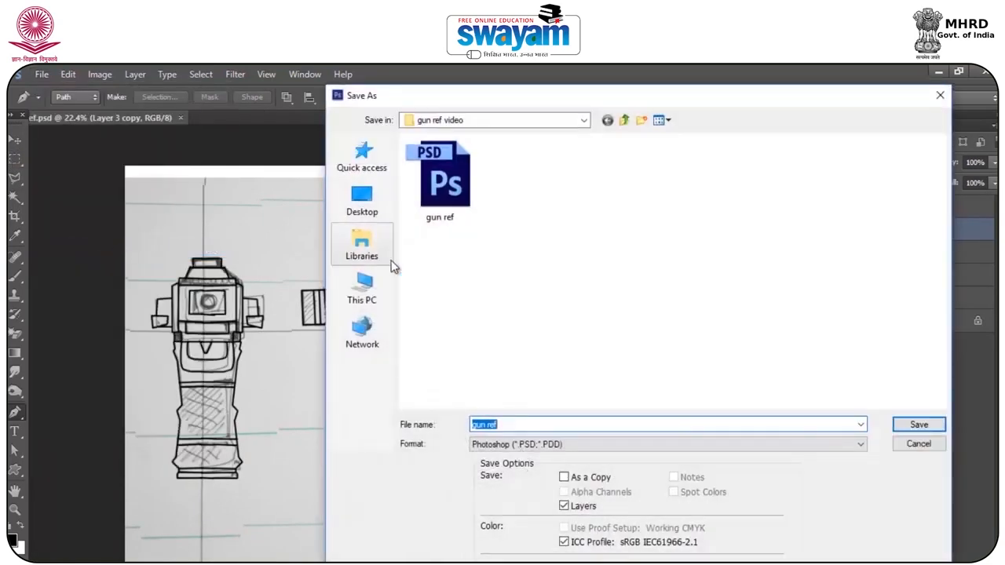
left_click(514, 444)
left_click(559, 315)
left_click(919, 424)
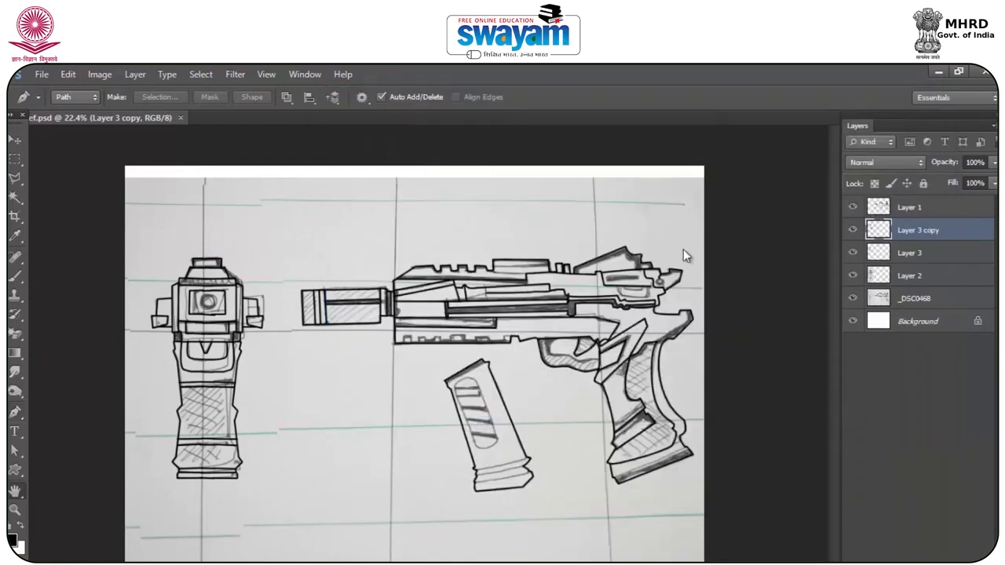
left_click(932, 233)
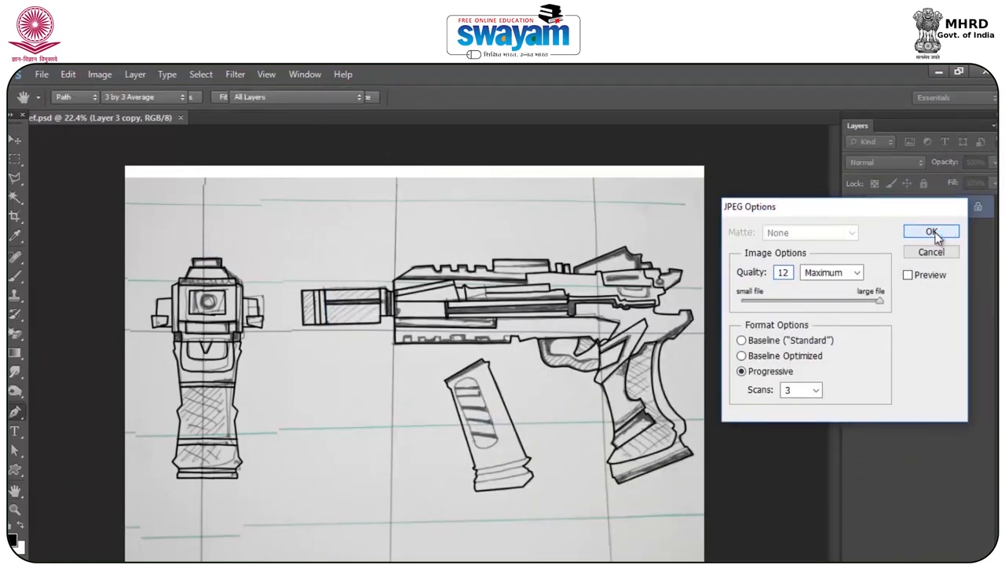
Merge all layers from _DSC0468 up to Layer 1, and flatten the image into the Background
left_click(927, 298)
left_click(923, 208, "shift")
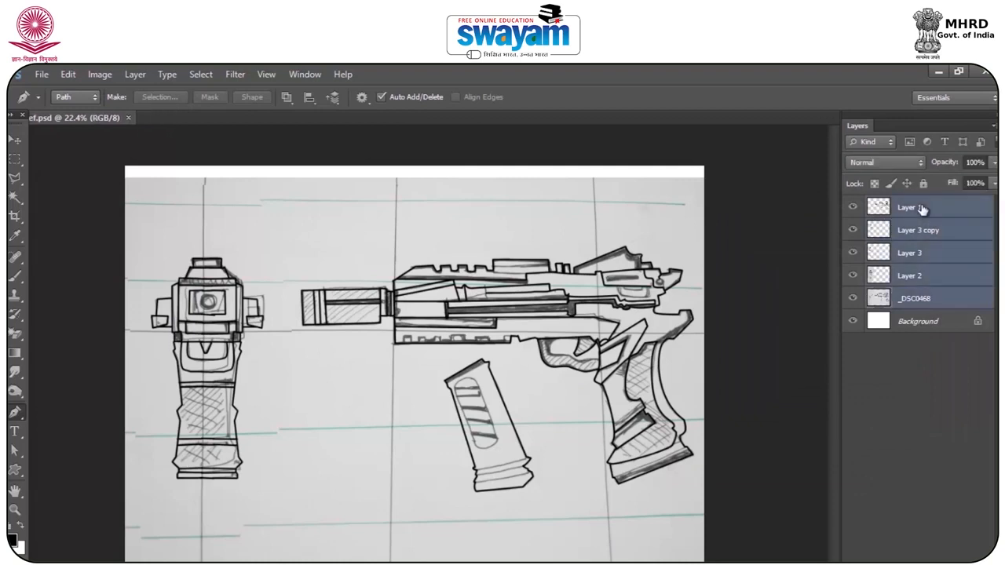
right_click(922, 204)
left_click(824, 453)
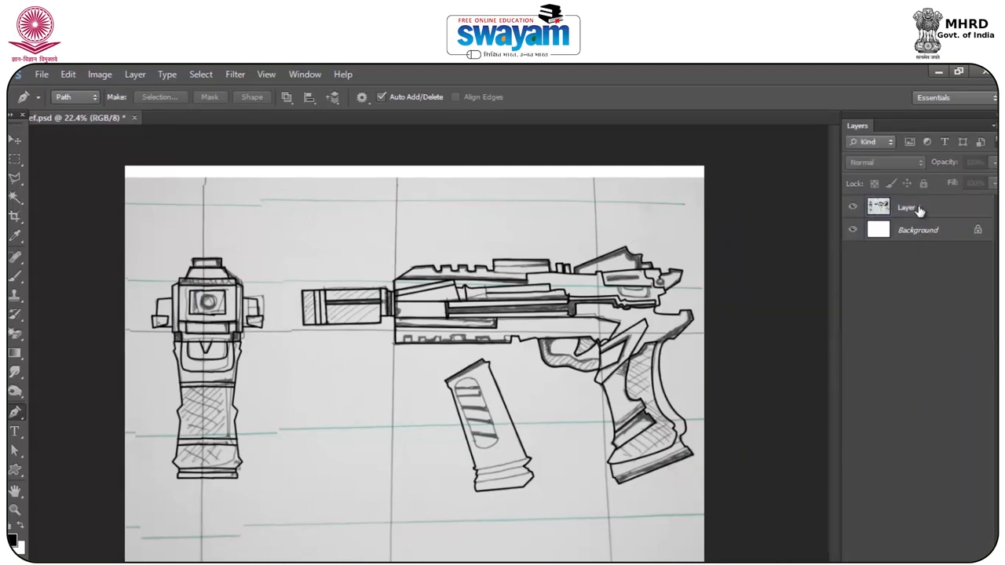
right_click(921, 208)
left_click(897, 321)
Add a Levels adjustment layer and brighten the midtones to 1.36
left_click(910, 557)
left_click(942, 402)
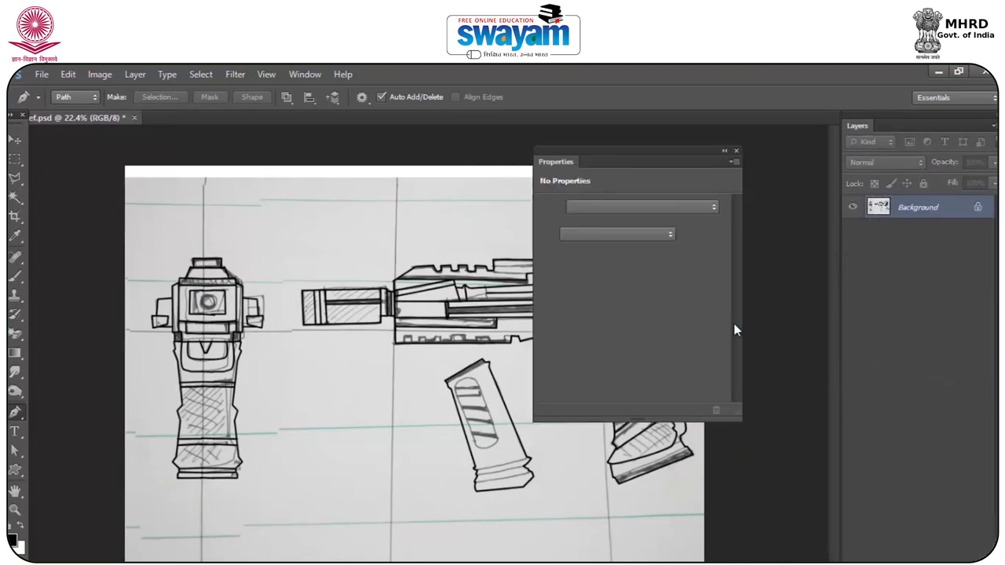
mouse_move(642, 313)
left_mouse_down()
mouse_move(610, 313)
mouse_move(628, 322)
left_mouse_up()
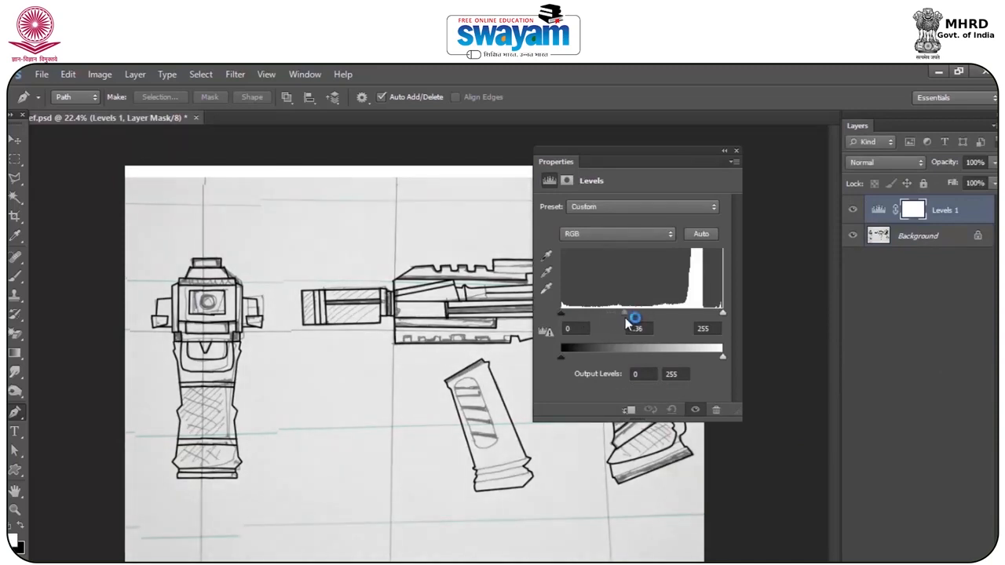
left_click(734, 150)
Save the brightened image in JPEG format as gun ref.jpg in the gun ref video folder
left_click(41, 75)
left_click(115, 251)
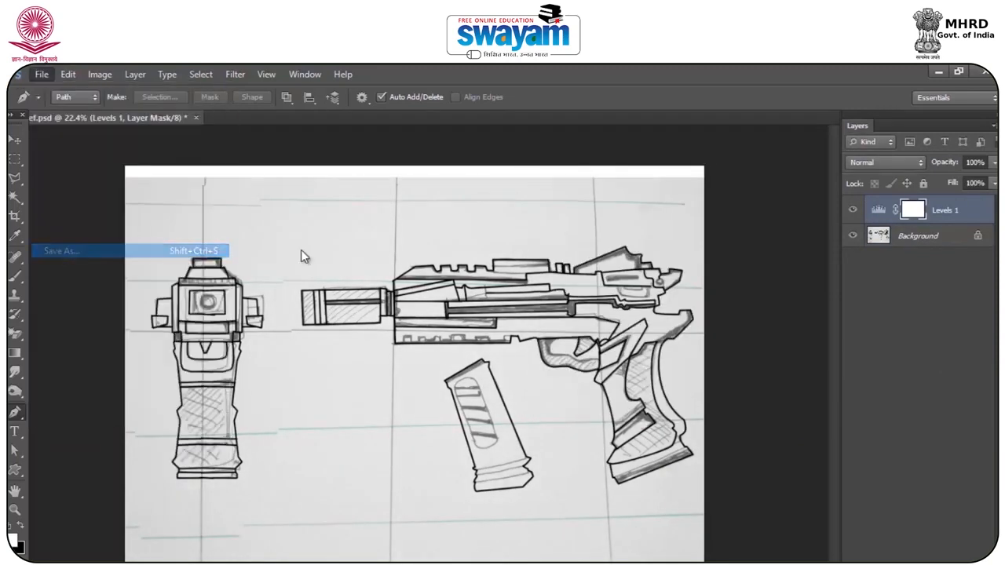
left_click(540, 444)
key("j")
key("Return")
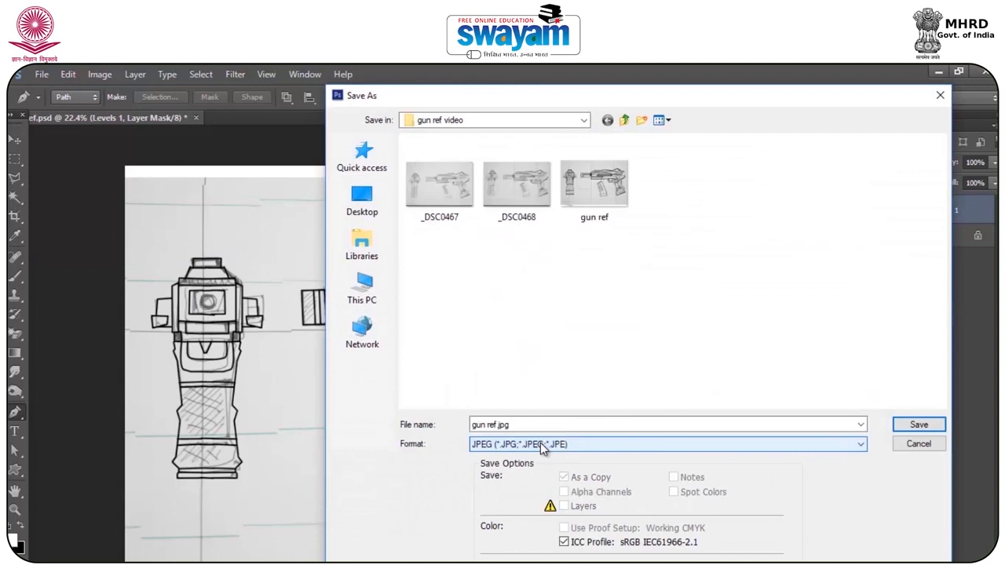
key("Return")
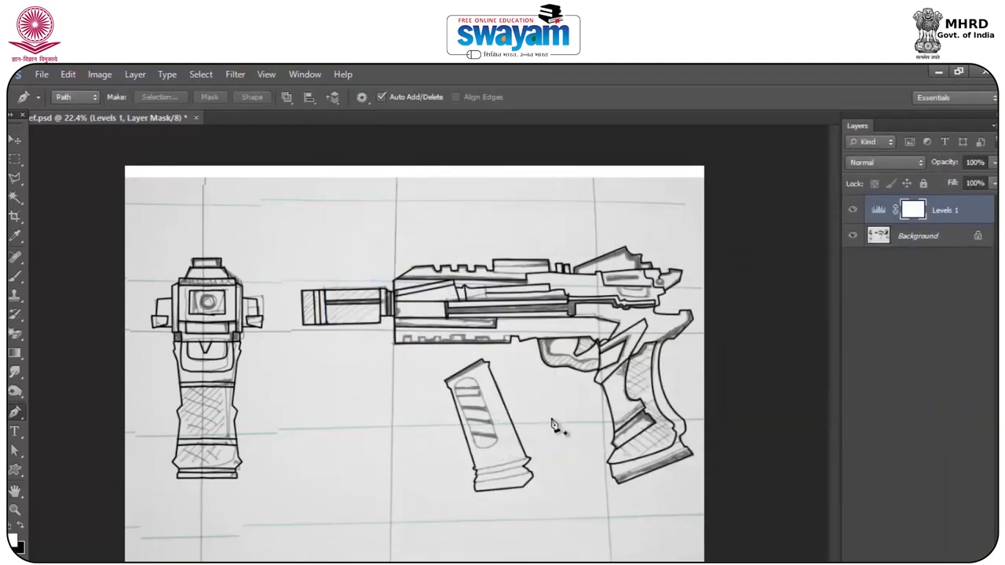